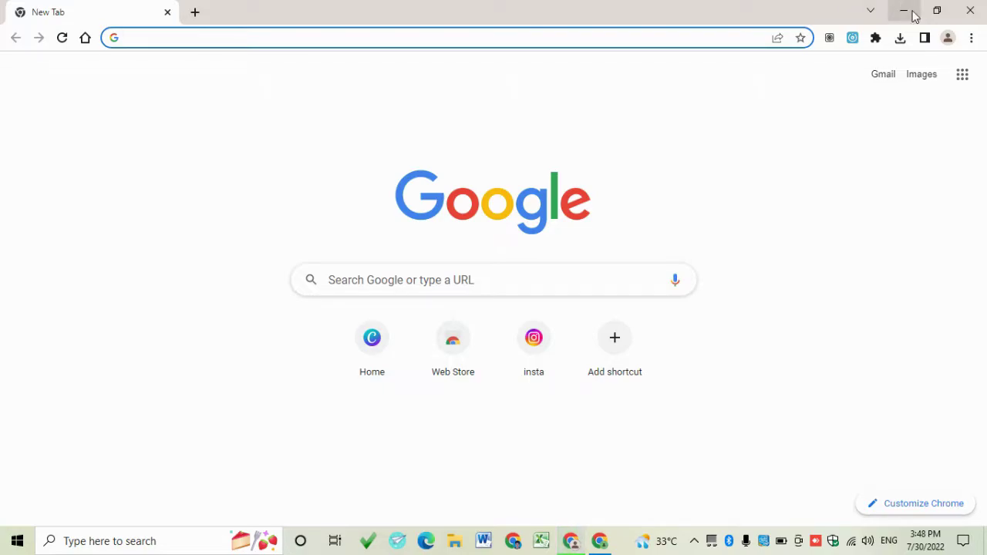
Step: Minimize Chrome and open a second Chrome window from the fiverr desktop shortcut
click(905, 11)
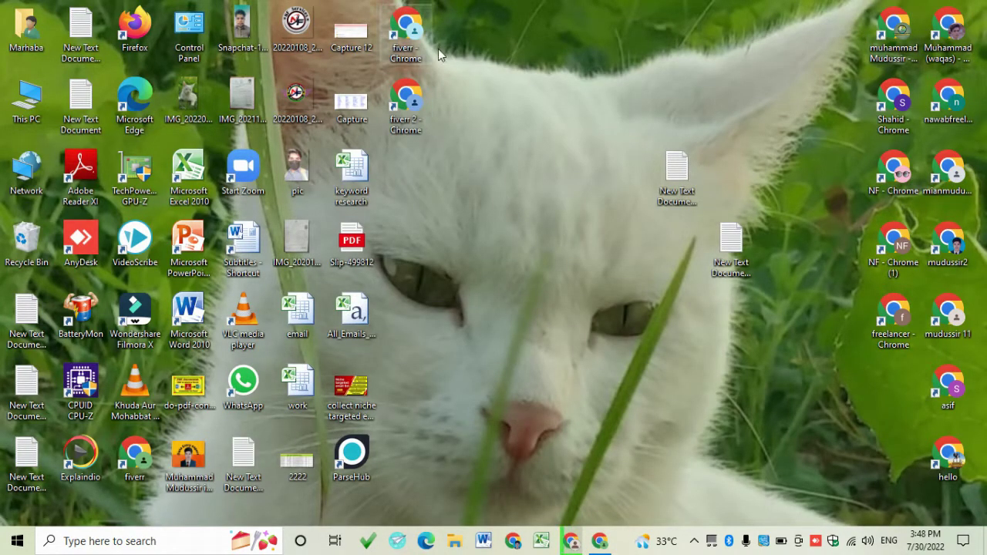
double_click(408, 35)
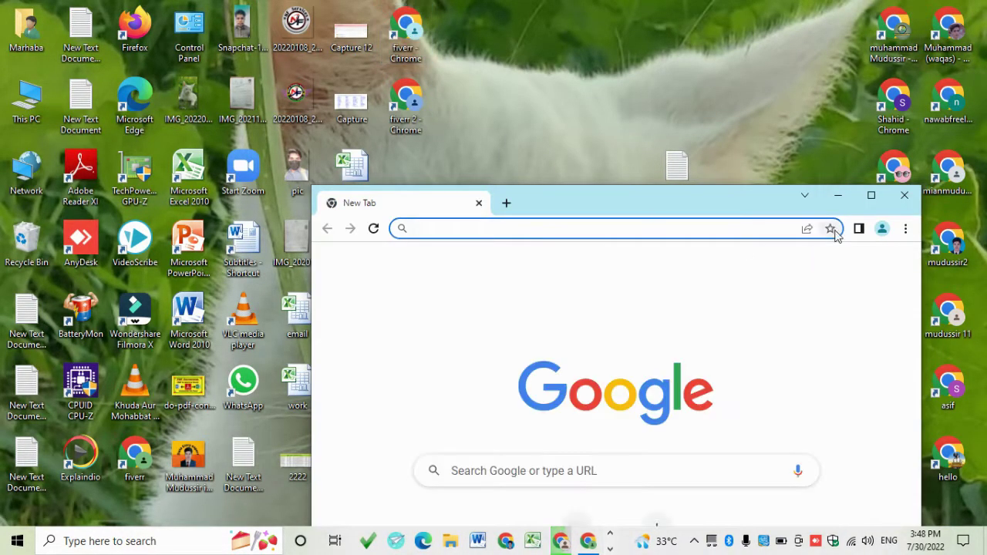
Step: Maximize the new window, open the Chrome Web Store, and enter 'email extractor' in its search
click(871, 195)
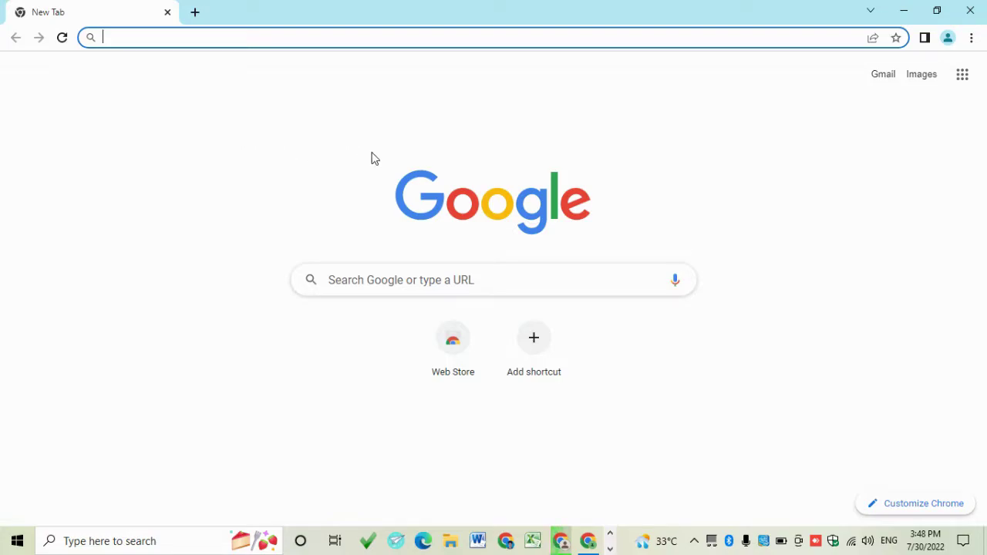
click(458, 347)
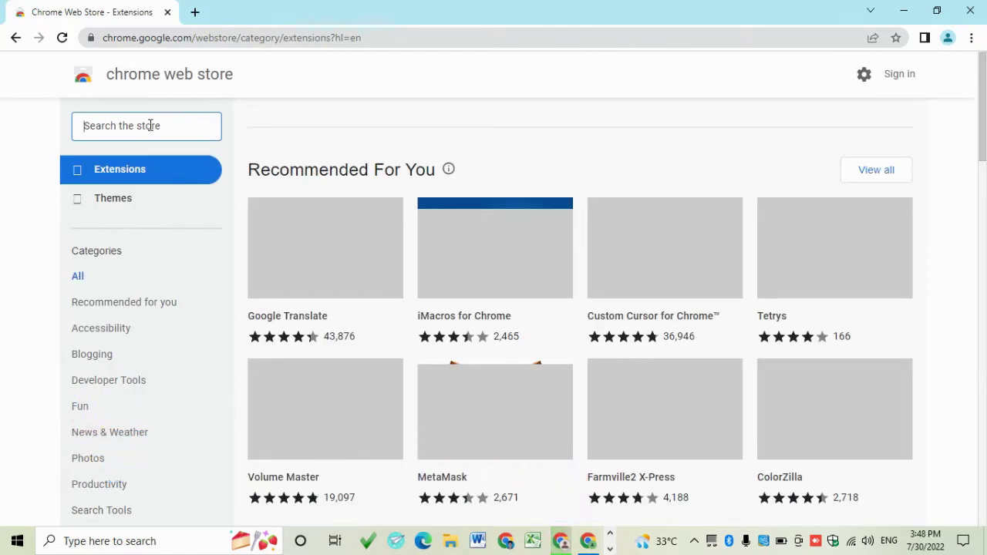
text(em)
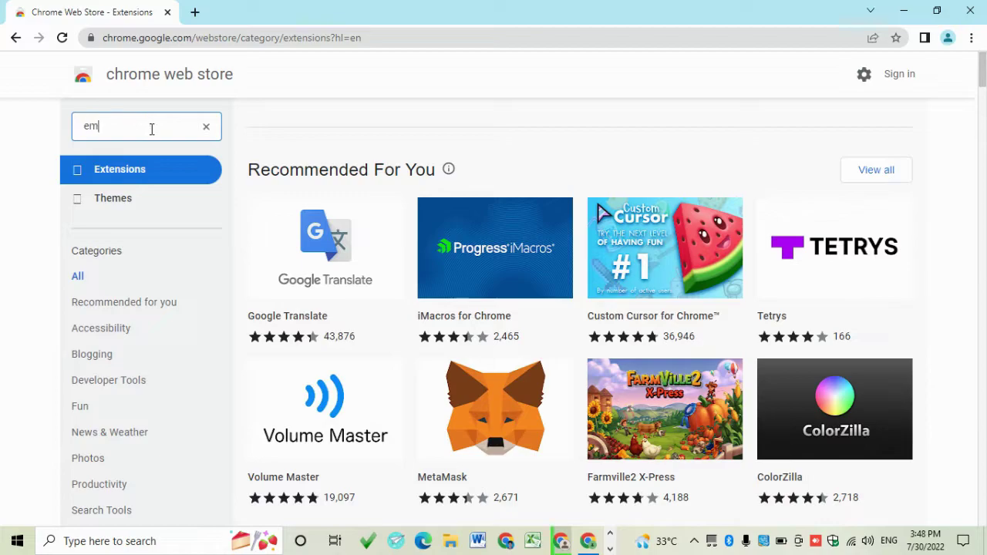
text(ai)
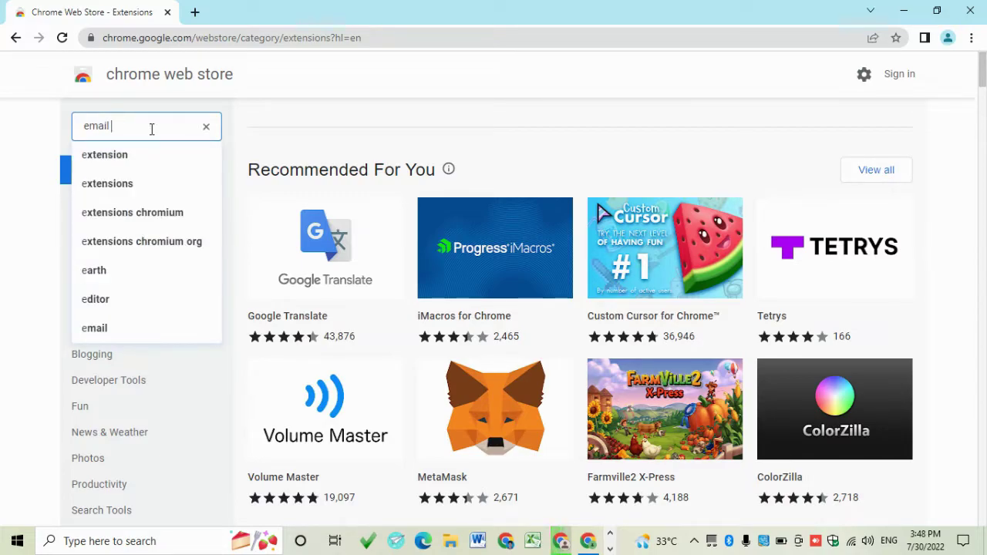
text(l)
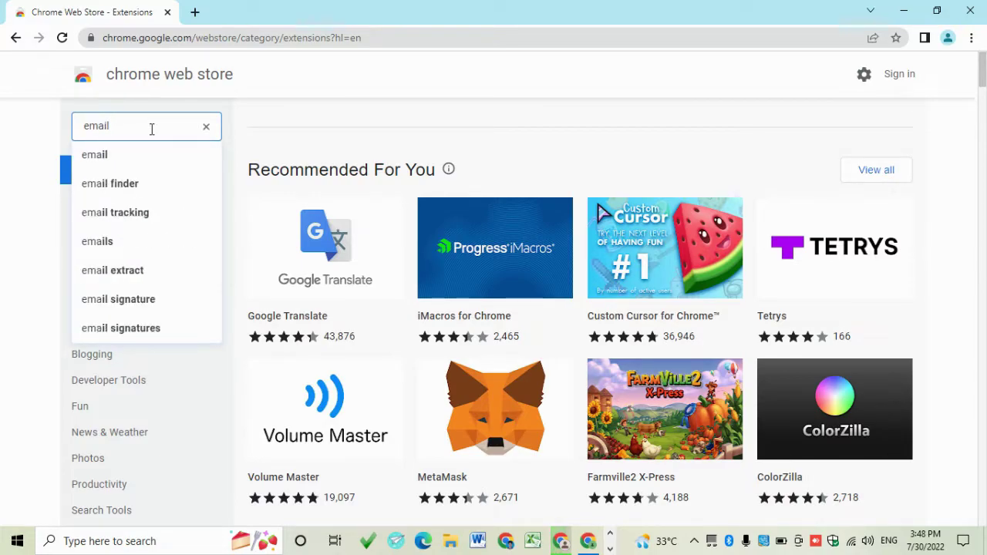
text( e)
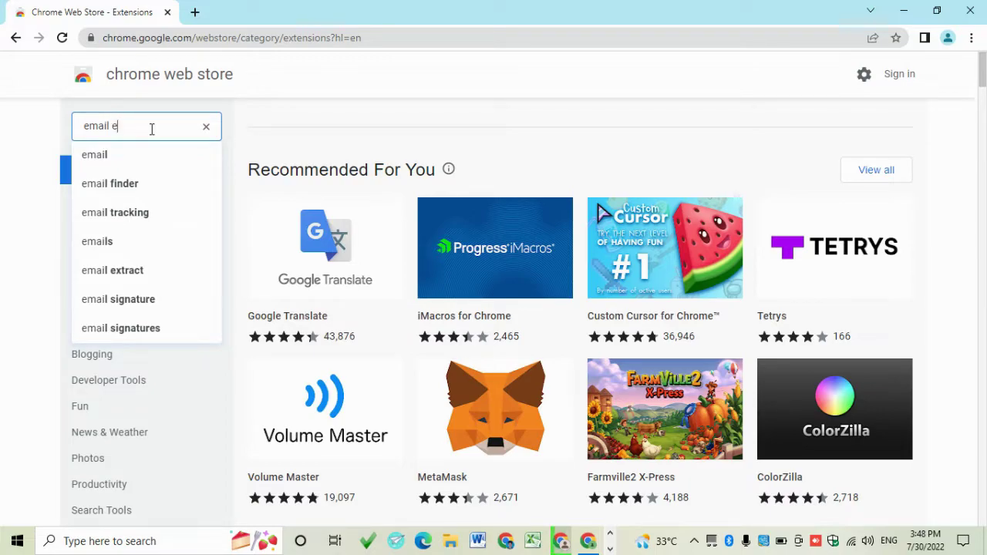
text(xtra)
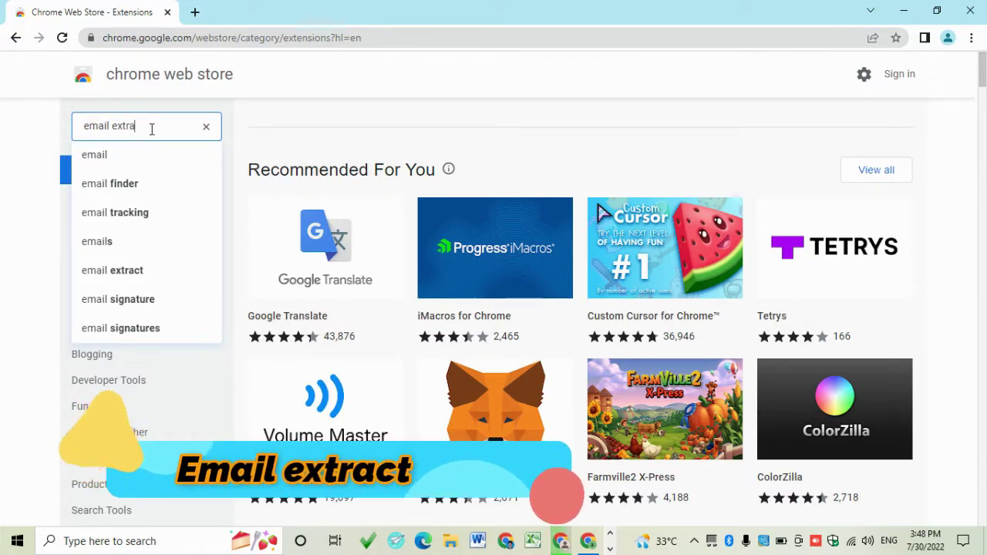
text(ctor)
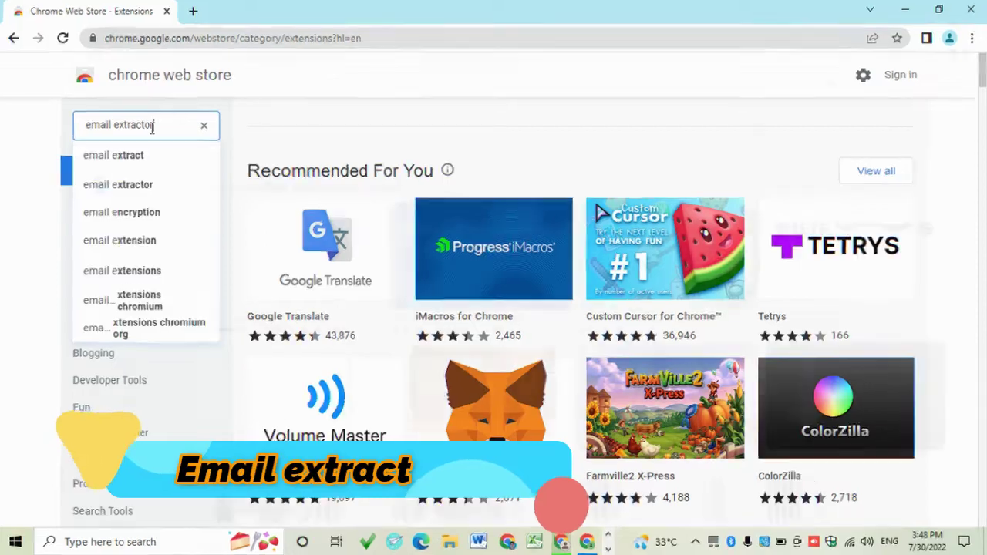
Step: Search the store for email extract and open the Email extract result in a new tab
click(144, 158)
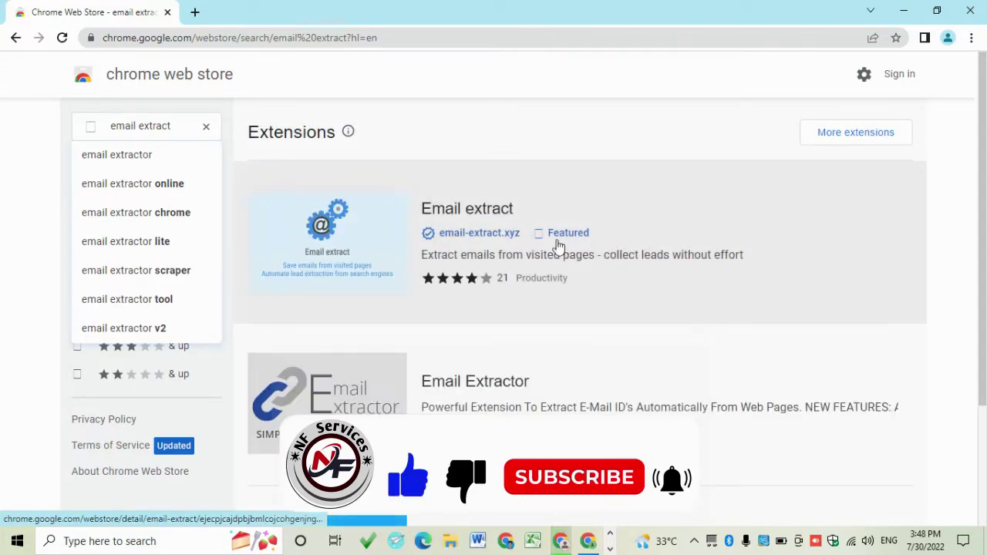
right_click(481, 219)
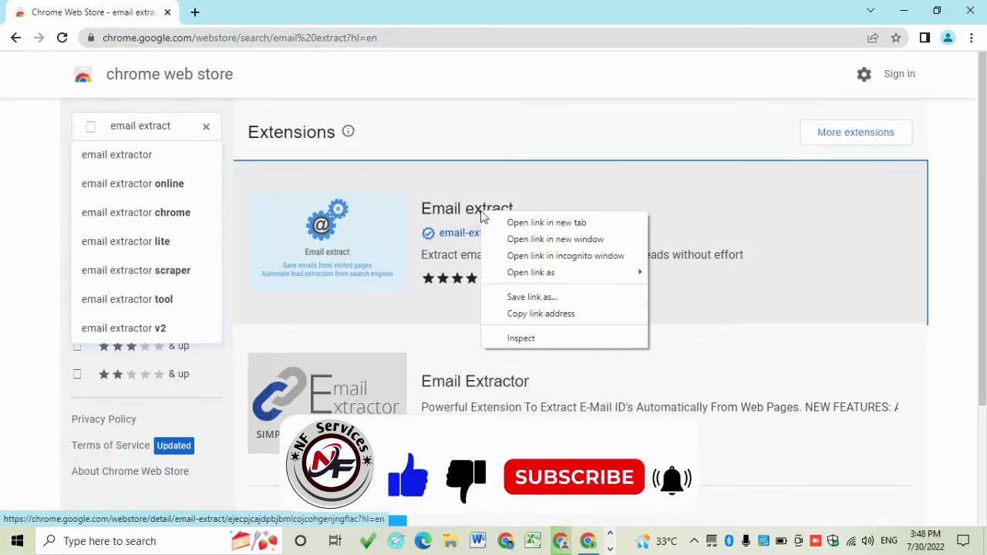
click(571, 223)
scroll(640, 224, down, 2)
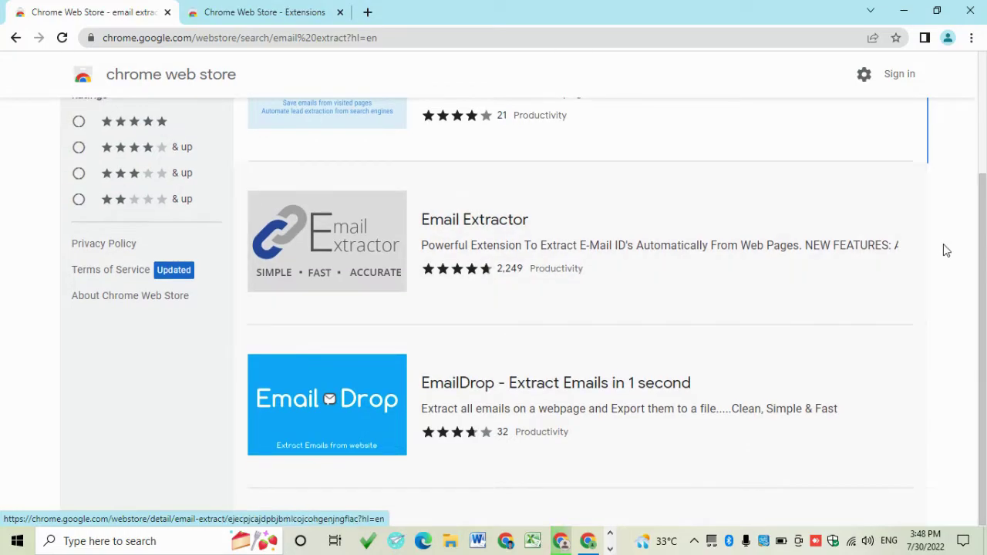
scroll(674, 347, up, 2)
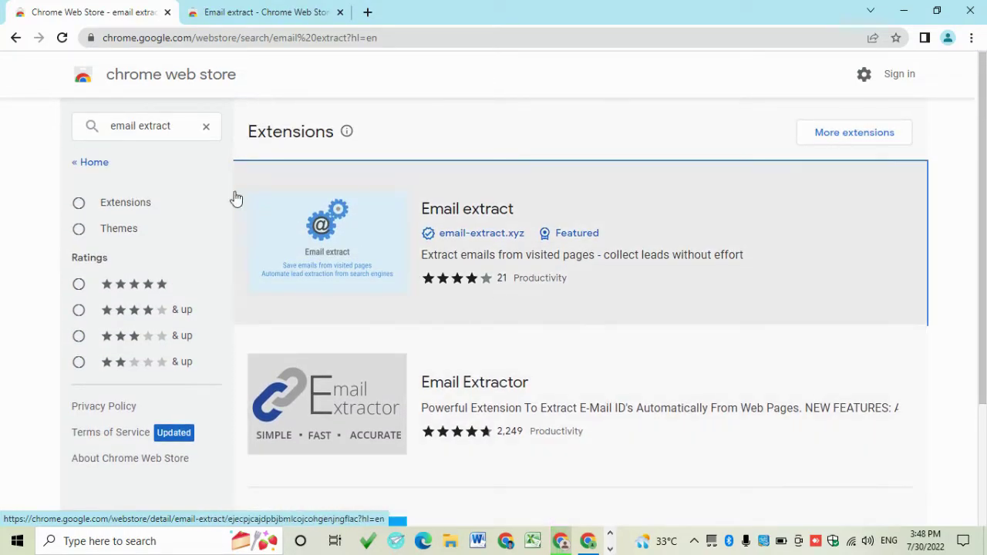
Step: Search for 'email extractor' and open the Email Hunter result in its own tab
click(182, 126)
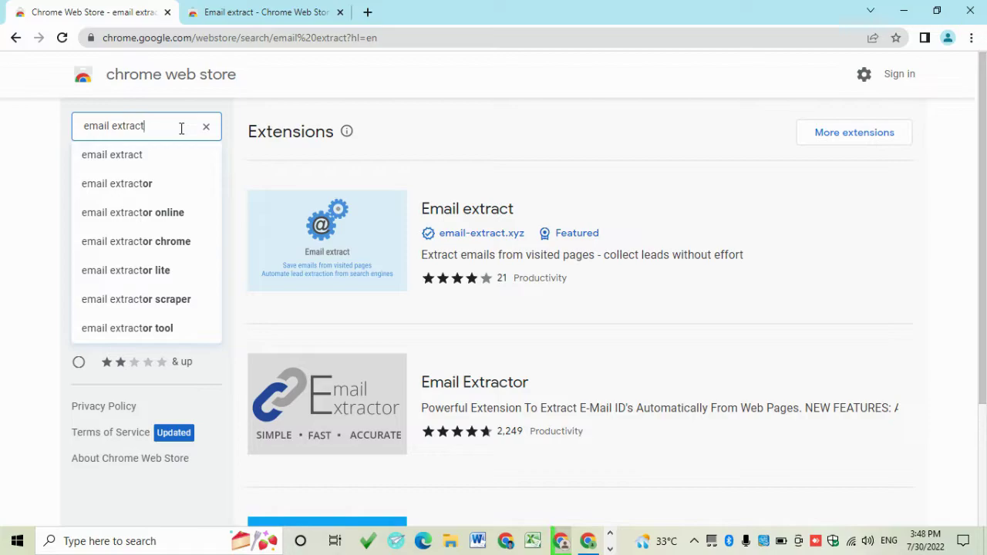
text(or)
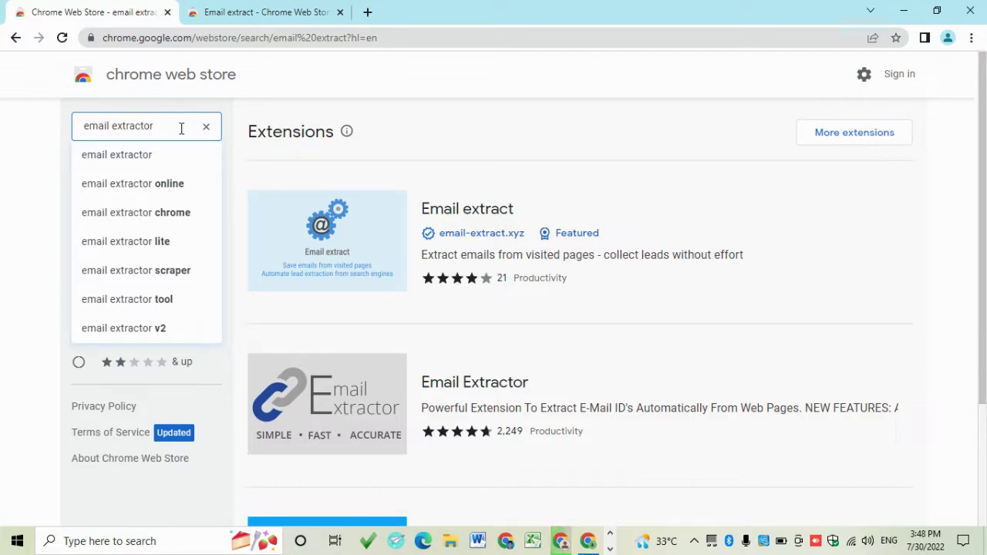
key(Return)
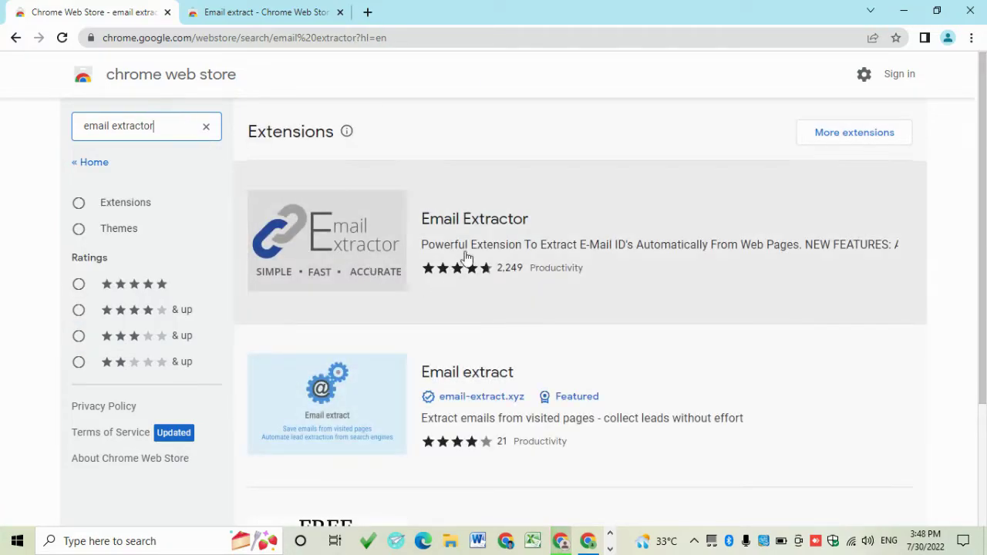
scroll(486, 278, down, 2)
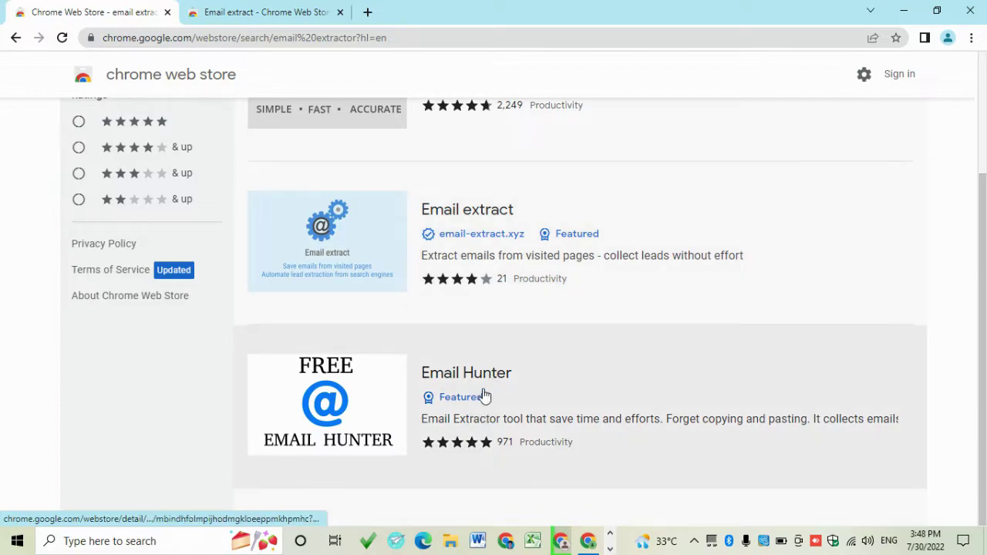
right_click(486, 393)
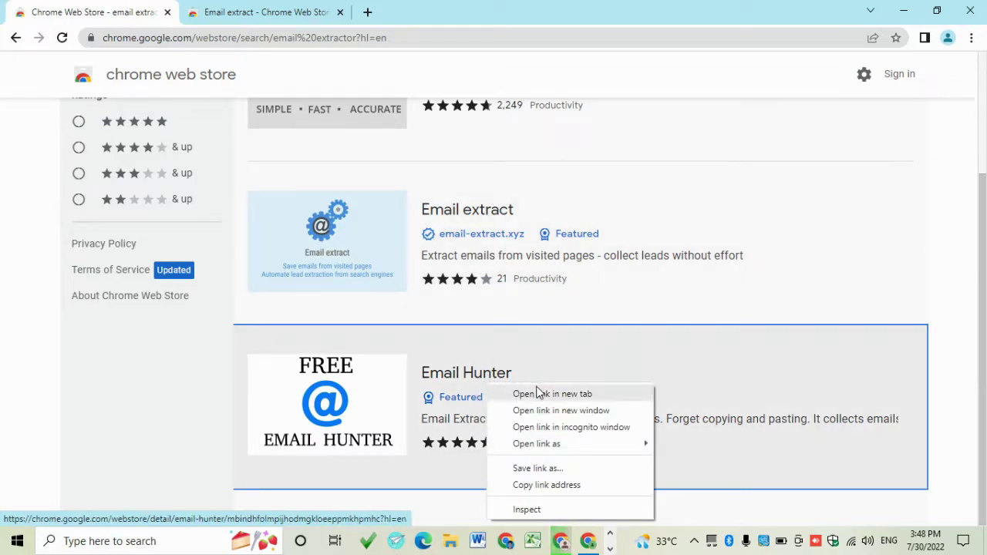
click(538, 394)
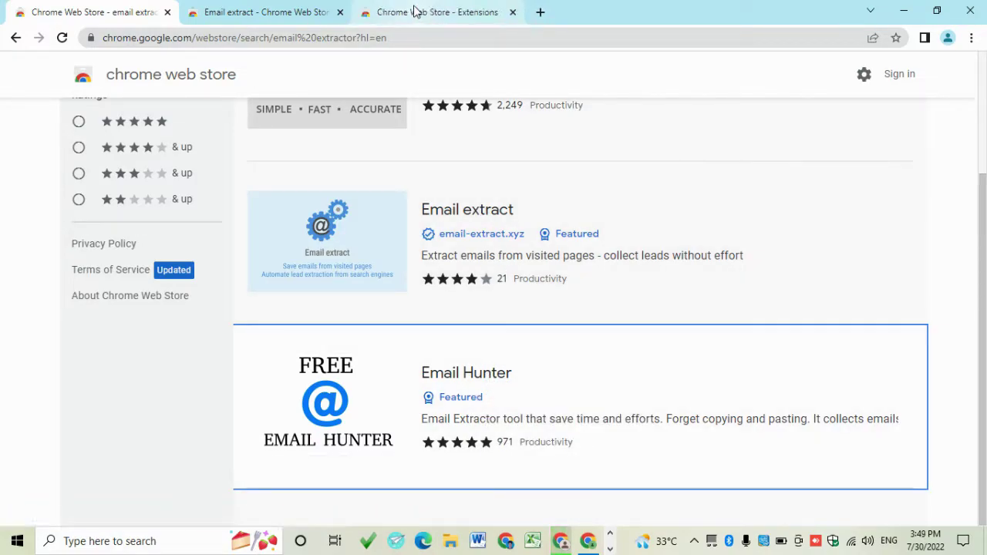
click(413, 13)
Step: Add the Email extract extension to Chrome
click(307, 18)
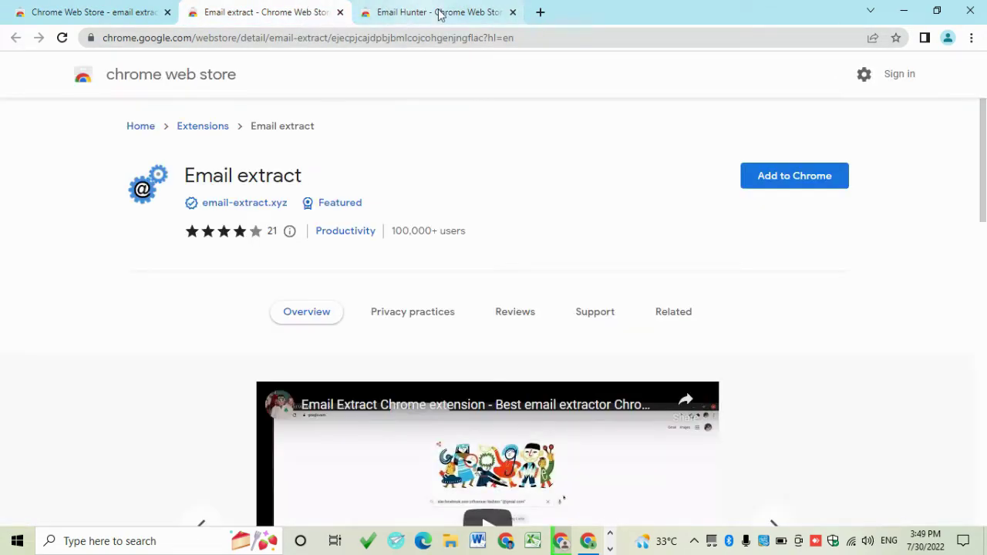
click(813, 184)
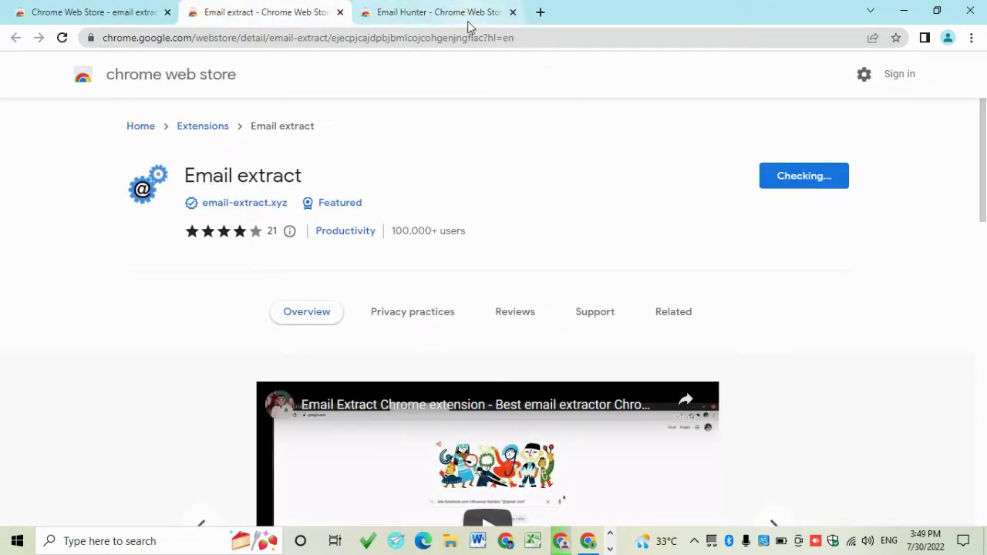
click(528, 164)
Step: Add the Email Hunter extension to Chrome
click(439, 19)
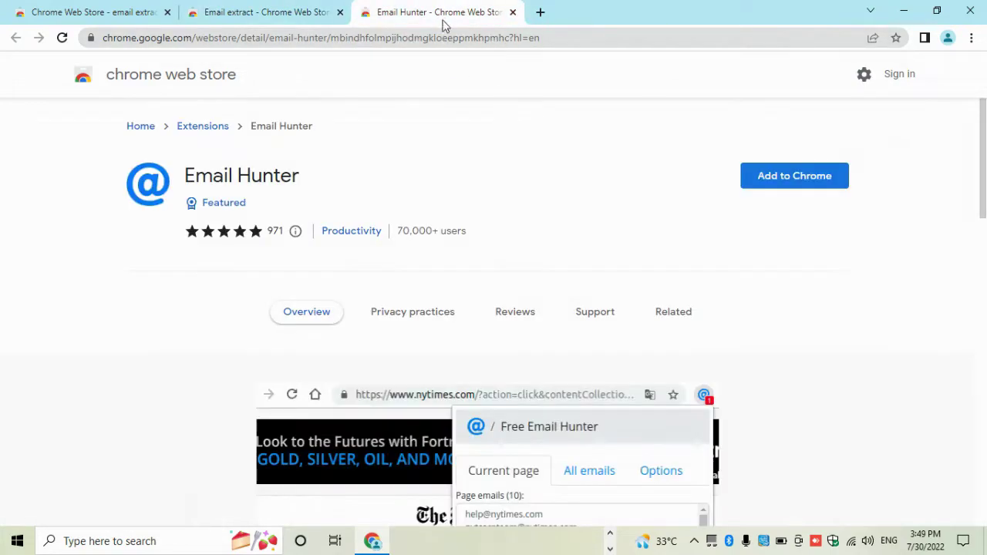
click(804, 178)
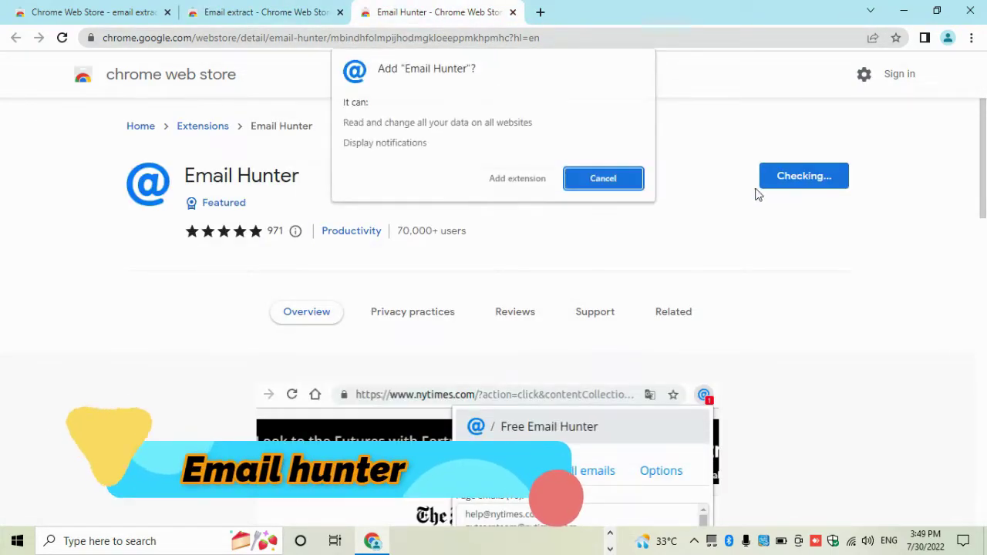
click(528, 184)
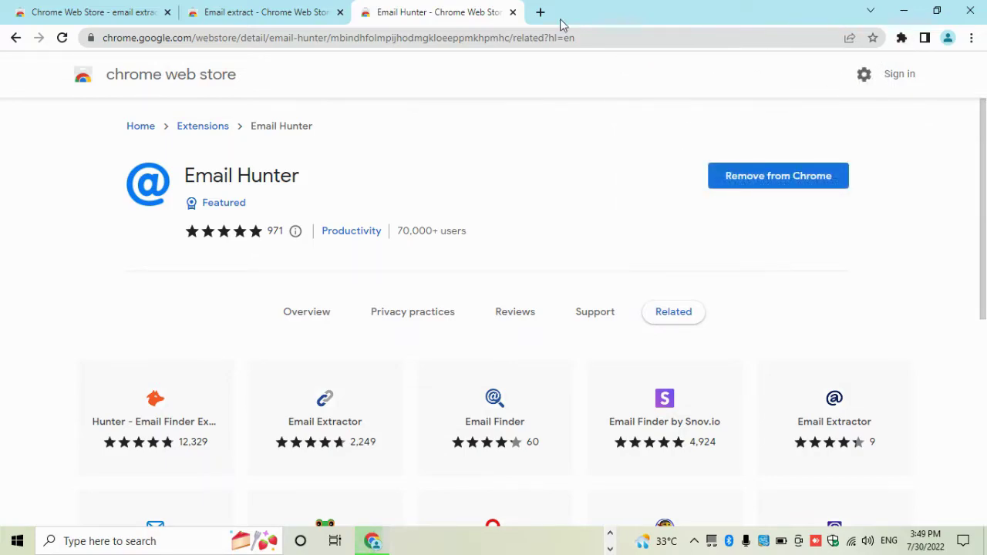
Step: Close both store tabs, open a new tab, and pin Email extract and Email Hunter to the toolbar
click(512, 12)
click(343, 13)
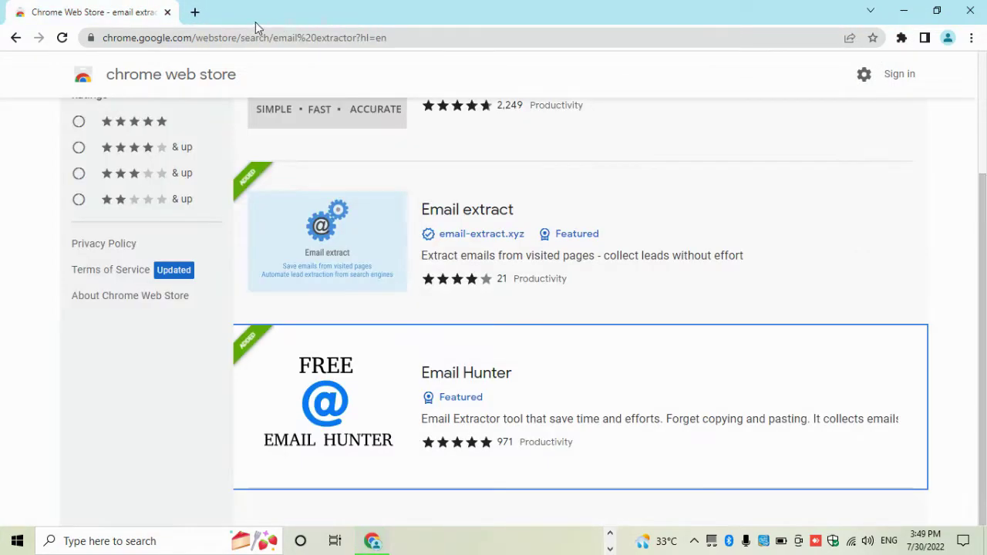
click(194, 12)
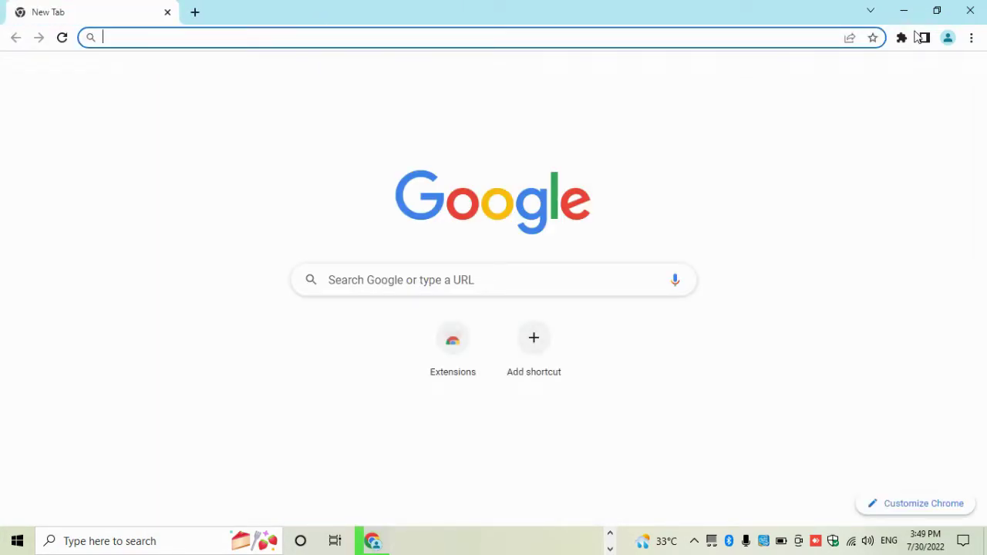
click(901, 38)
click(868, 142)
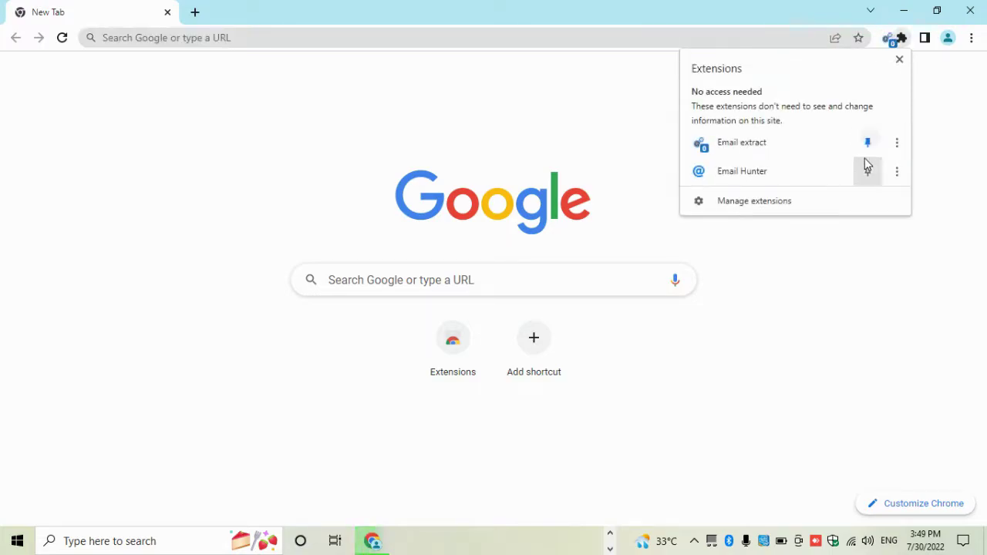
click(867, 171)
click(973, 110)
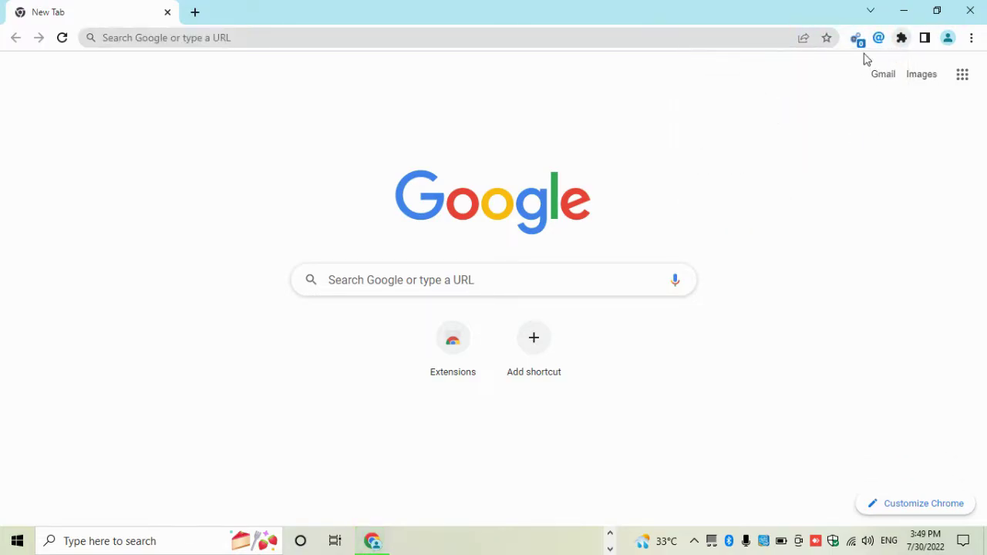
Step: Enable Auto Search in the Email extract extension
click(857, 39)
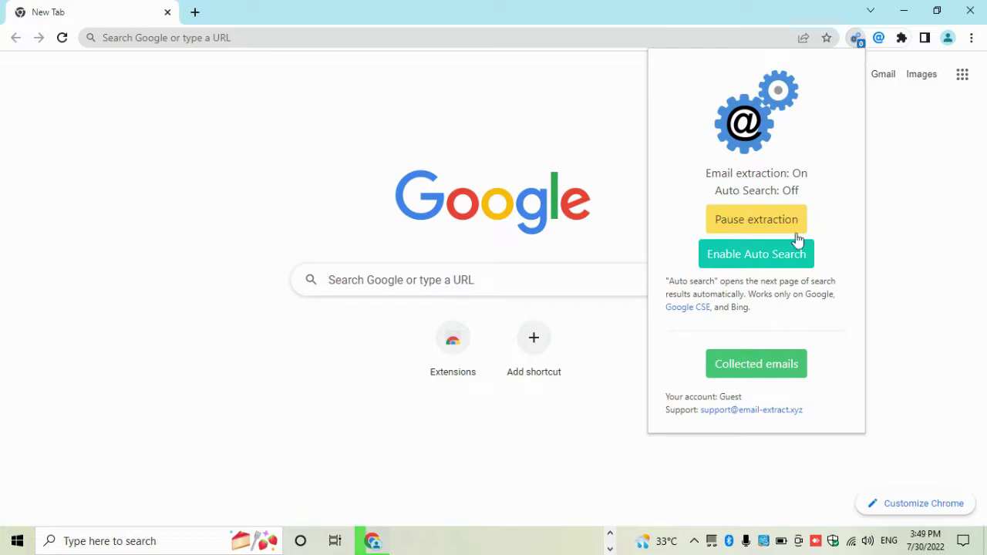
click(763, 260)
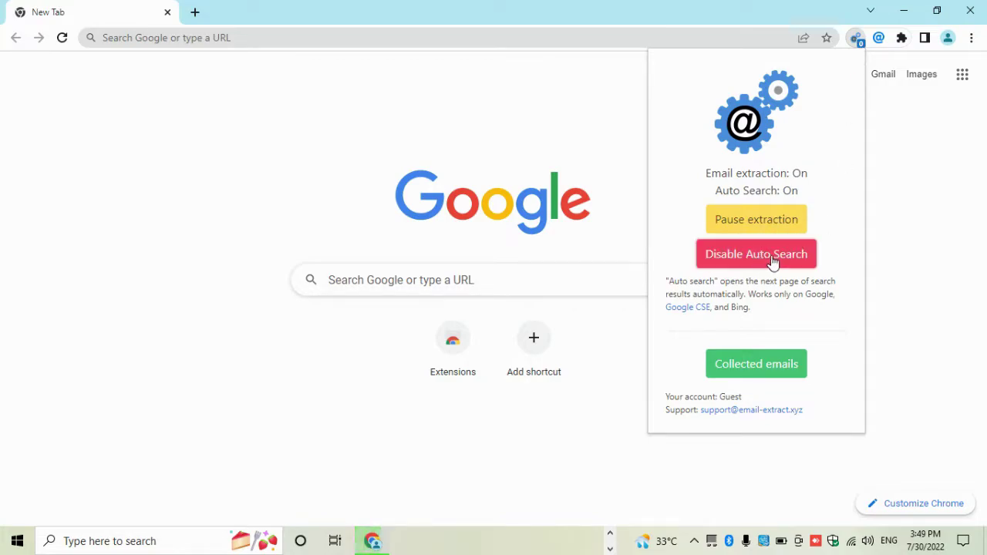
click(899, 222)
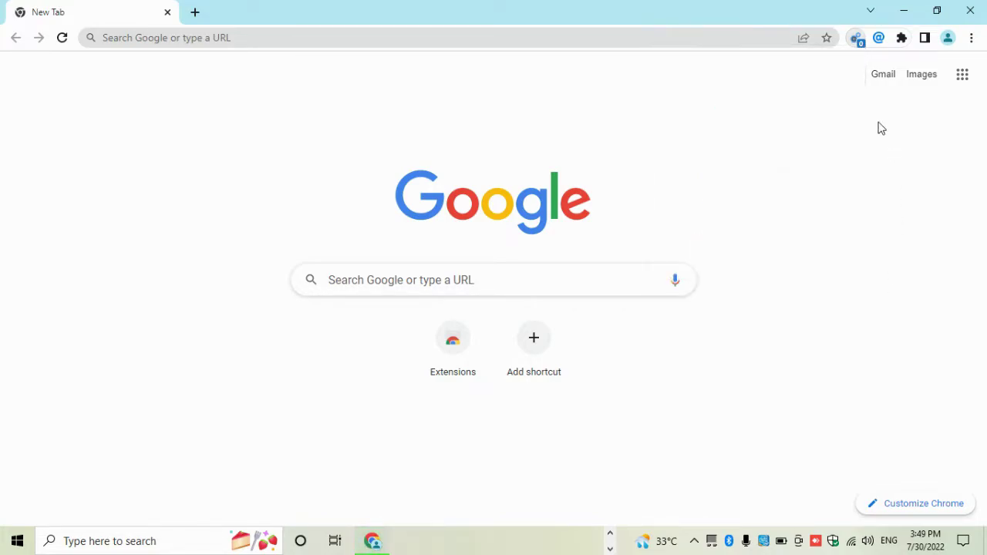
click(177, 36)
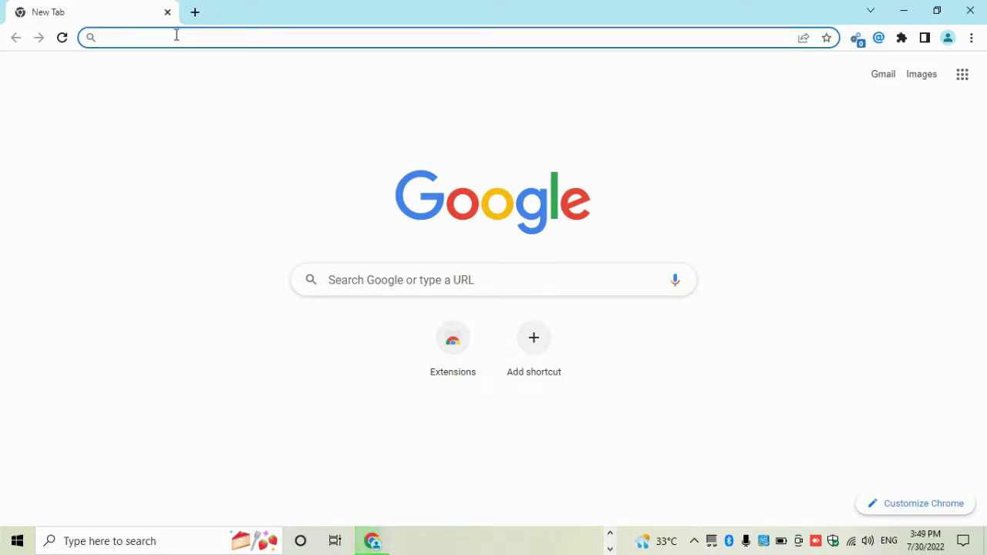
text(si)
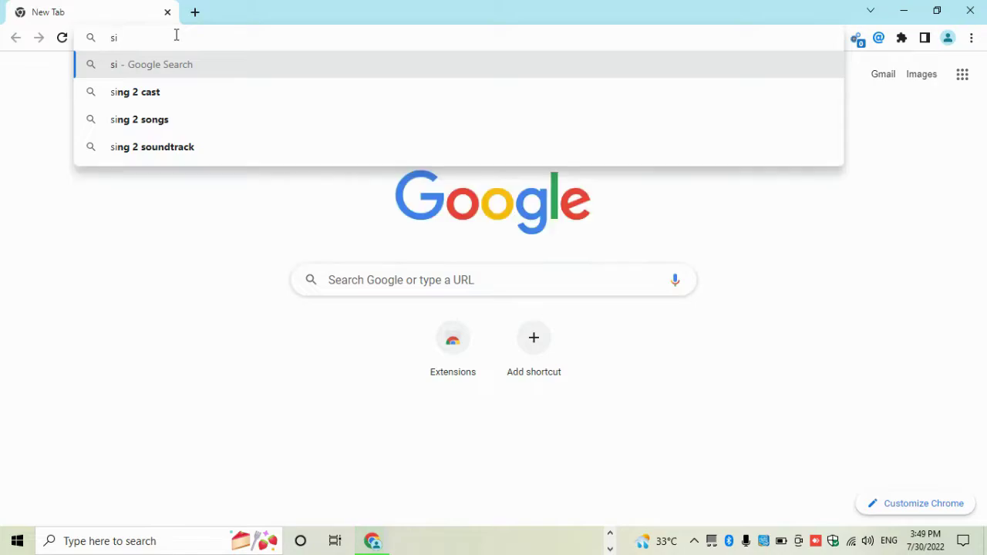
text(te:)
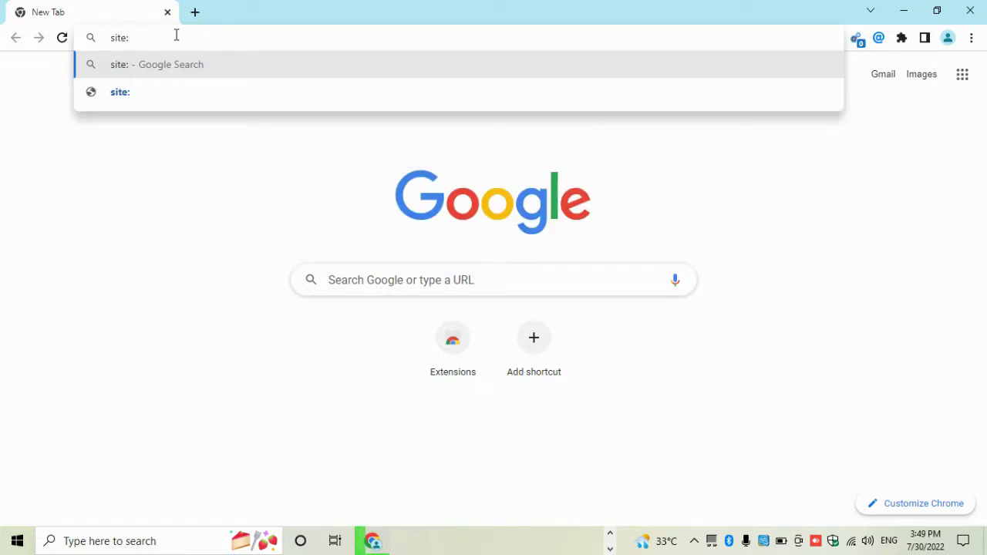
text(linke)
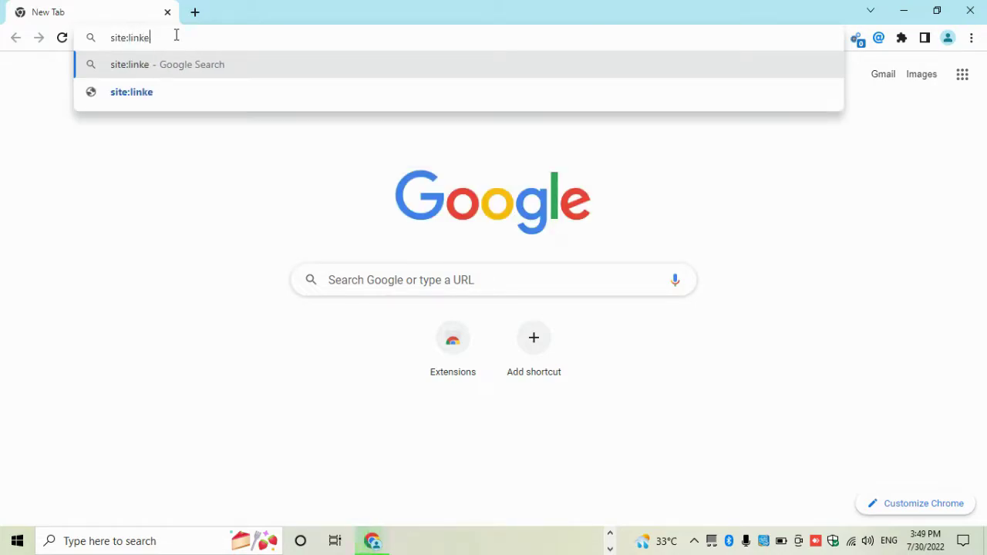
text(din)
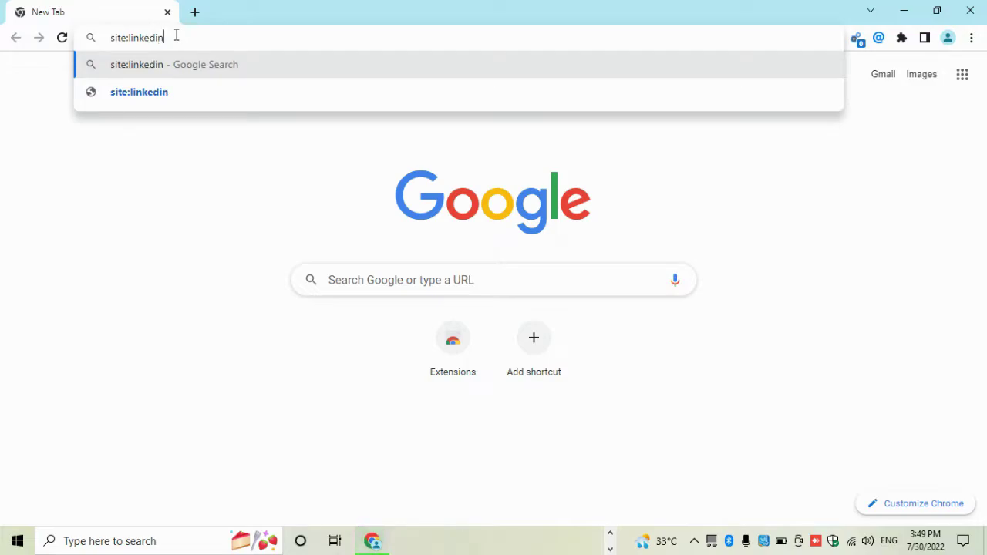
text(.com)
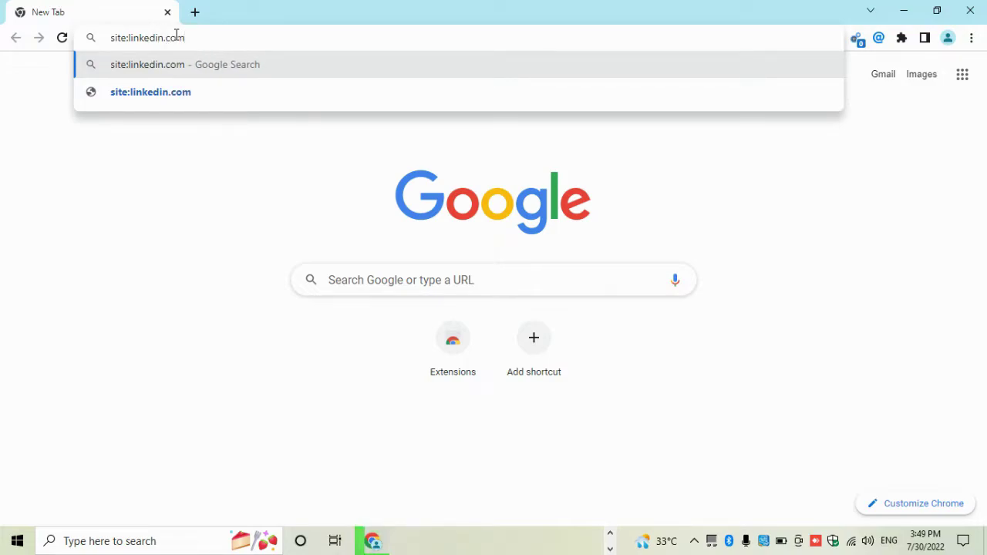
text(")
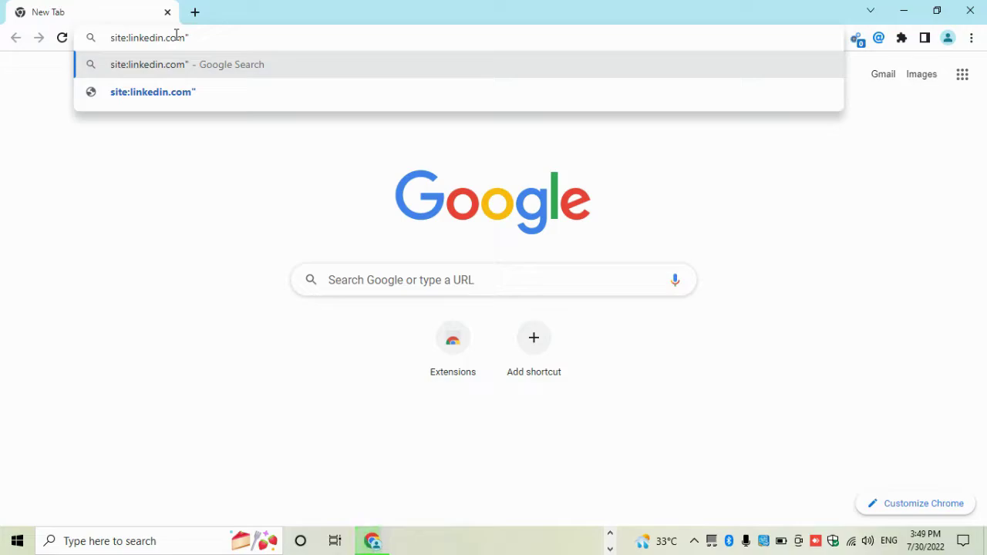
text( ")
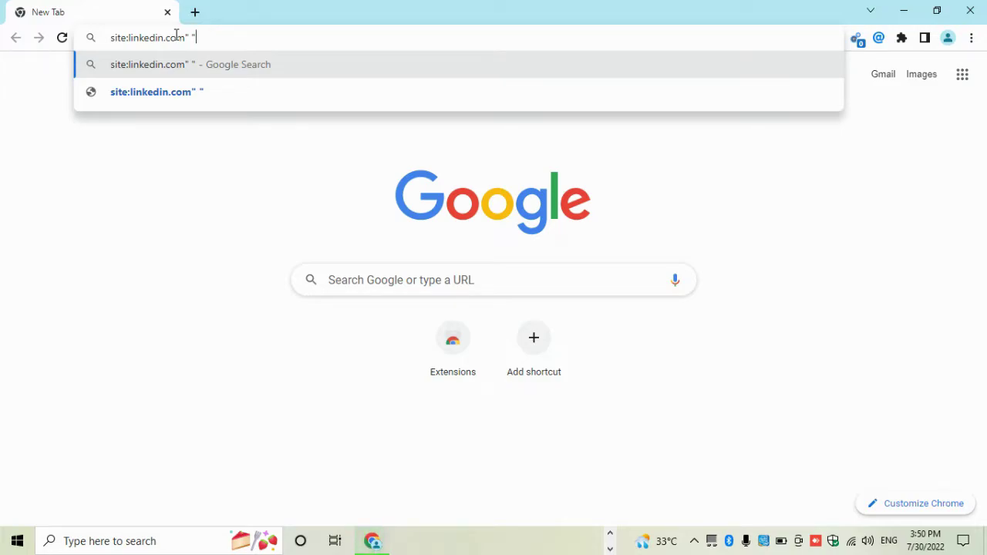
text(Y)
key(BackSpace)
text(USA)
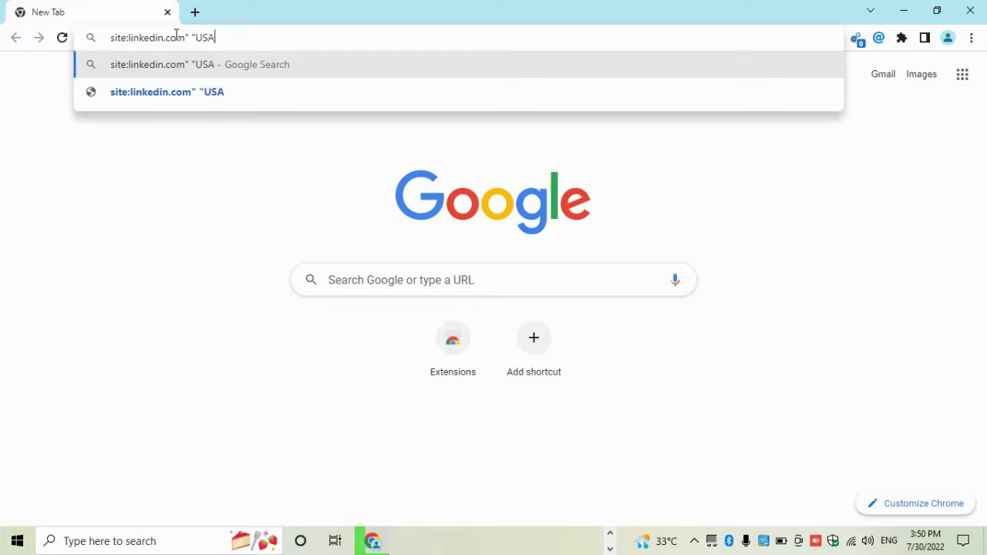
text(" )
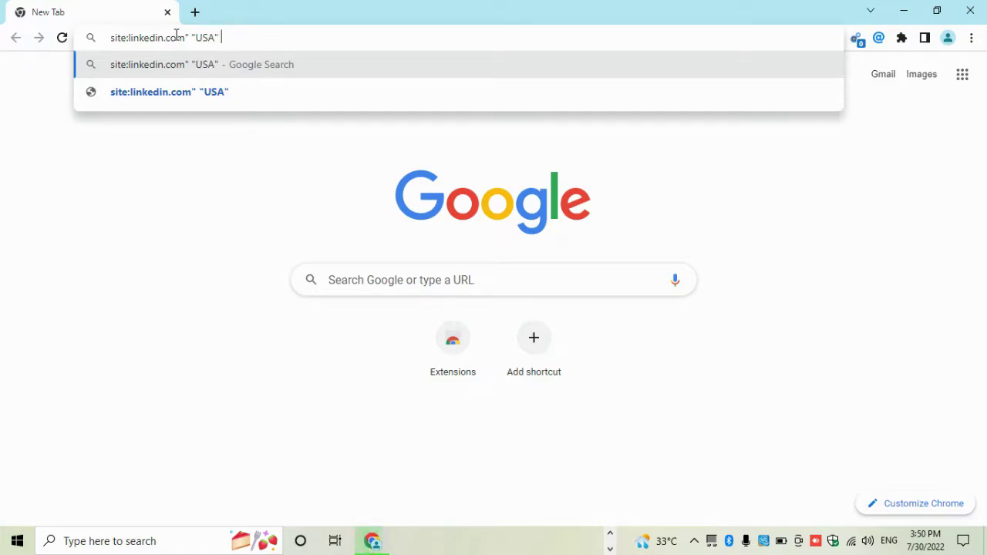
text(" )
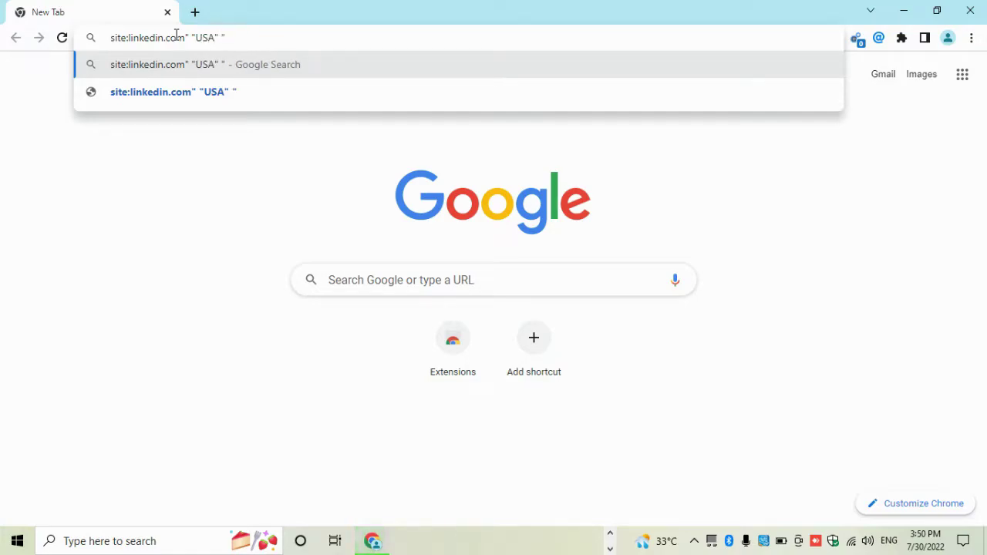
text(Fas)
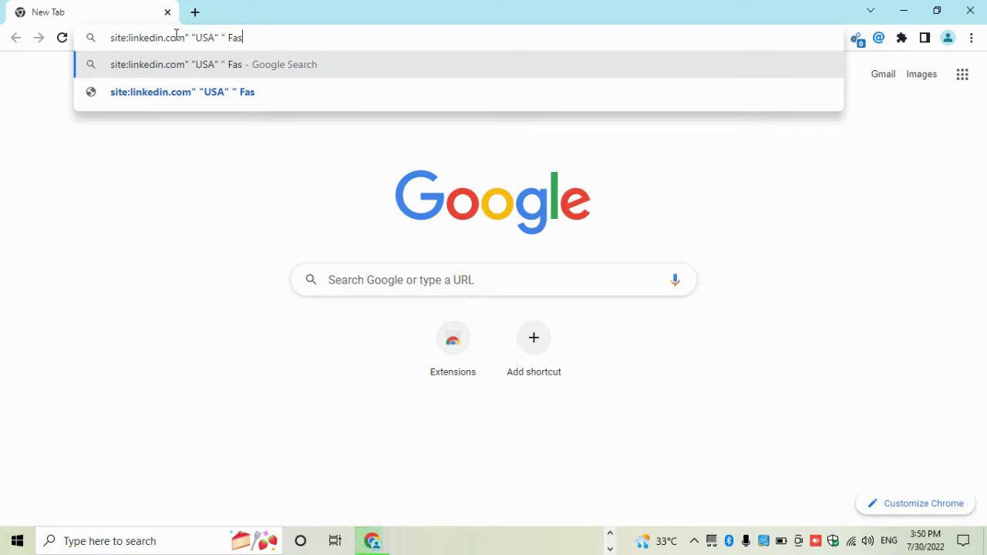
text(hion)
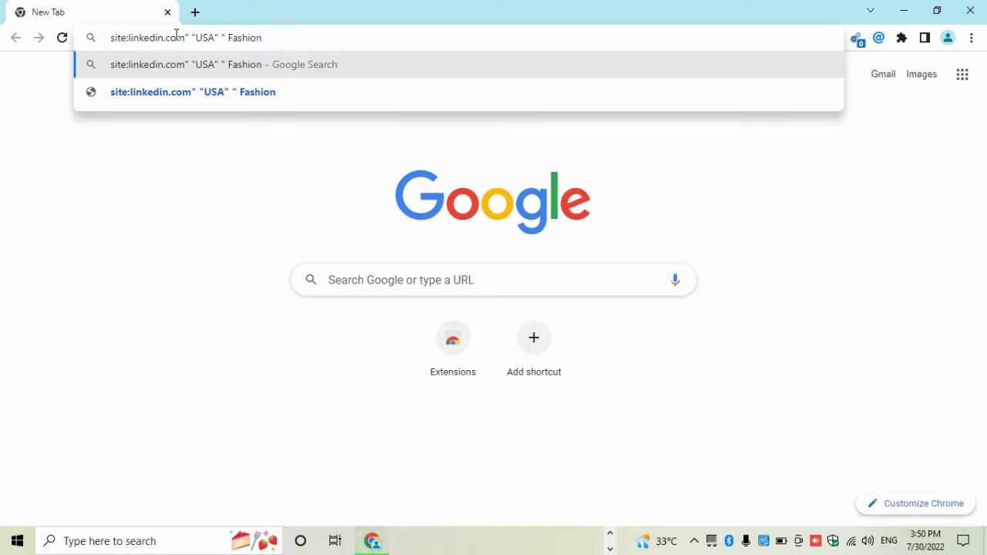
text(:)
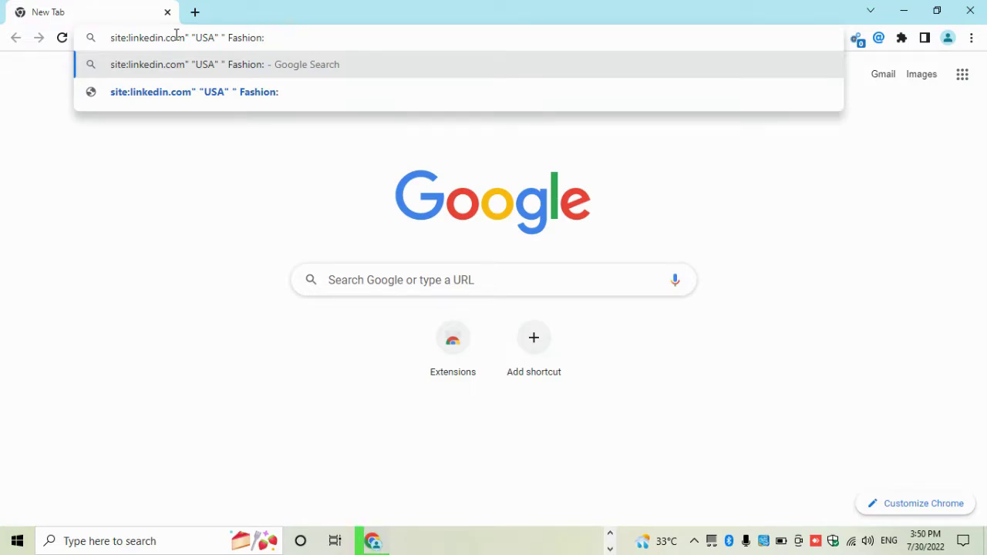
key(BackSpace)
text(")
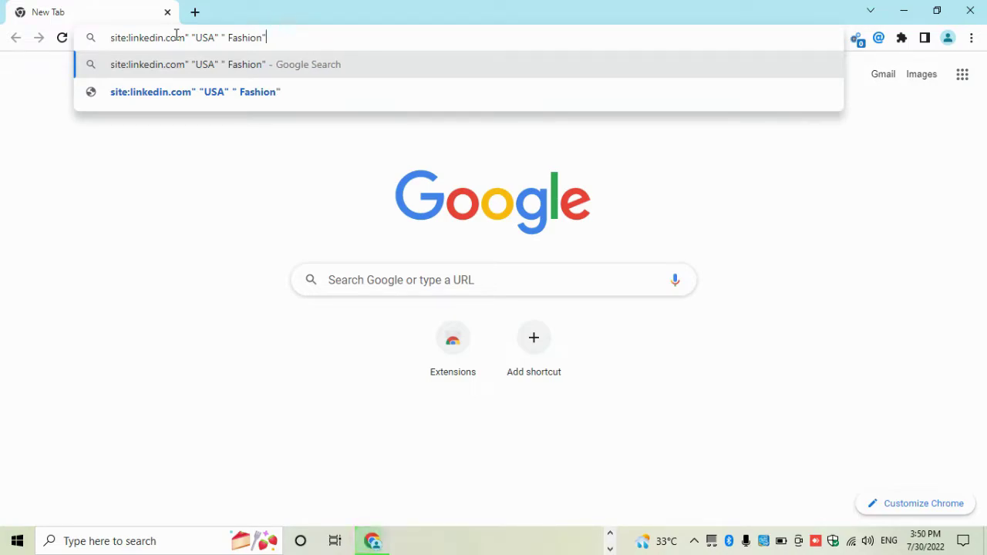
text( "@)
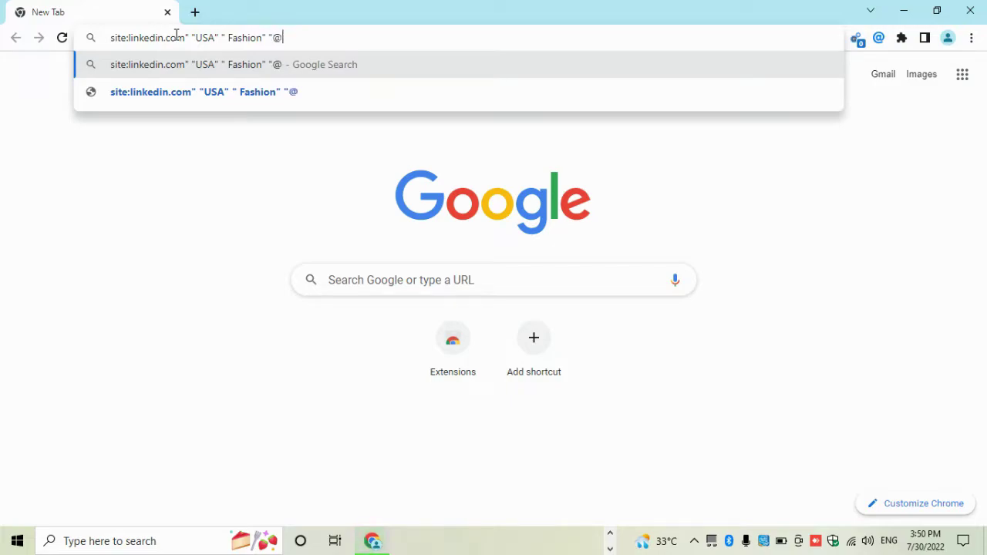
text(gmai)
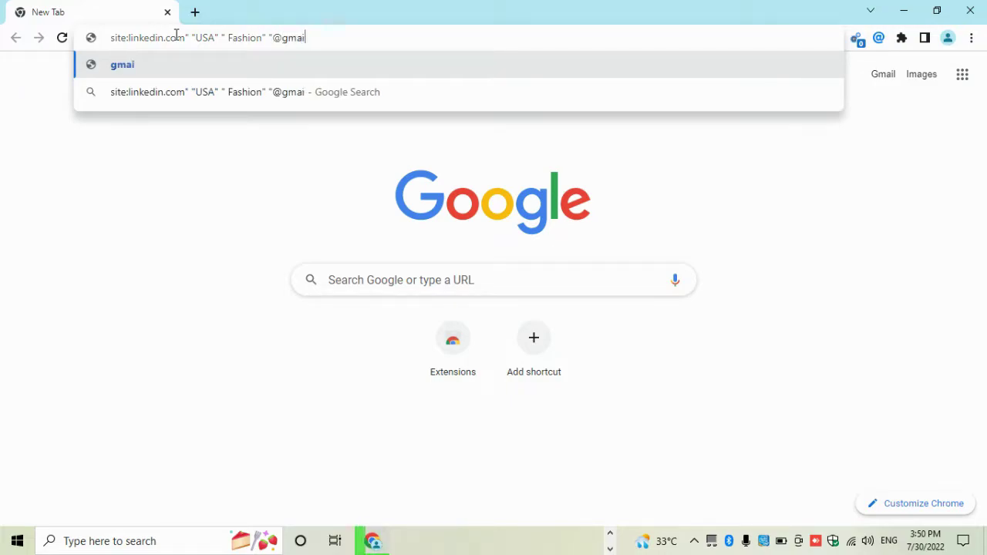
text(l.com)
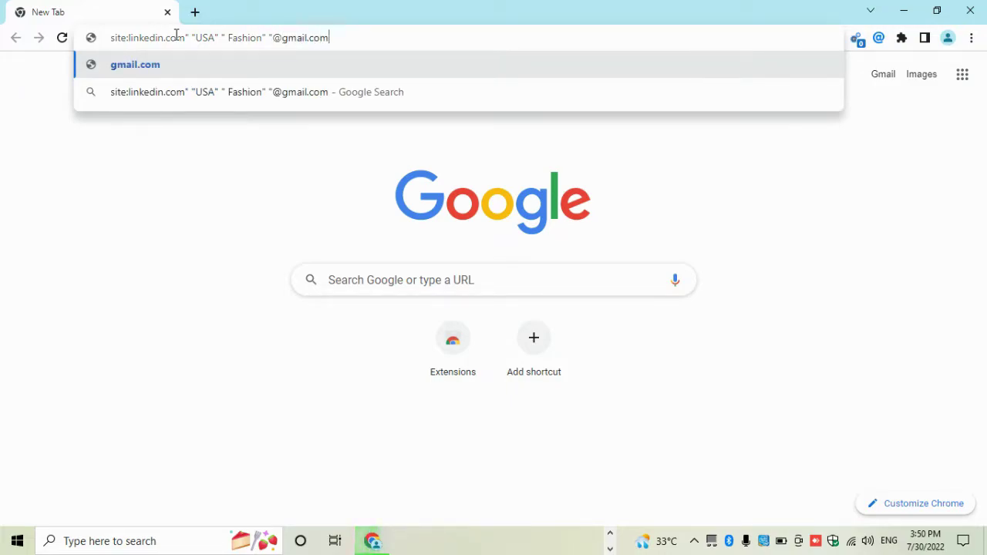
click(301, 101)
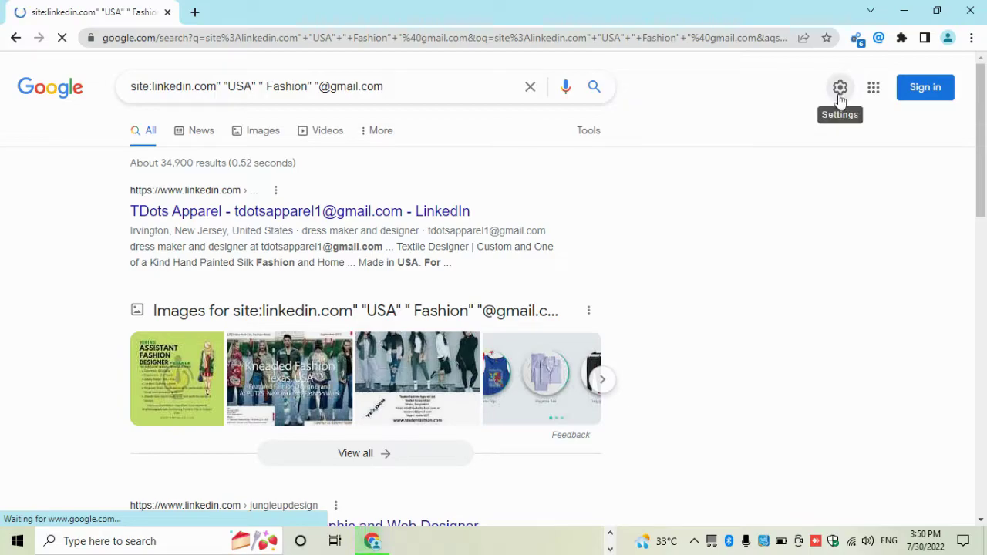
Step: Open Google's full Search Settings page via the quick settings gear
click(835, 98)
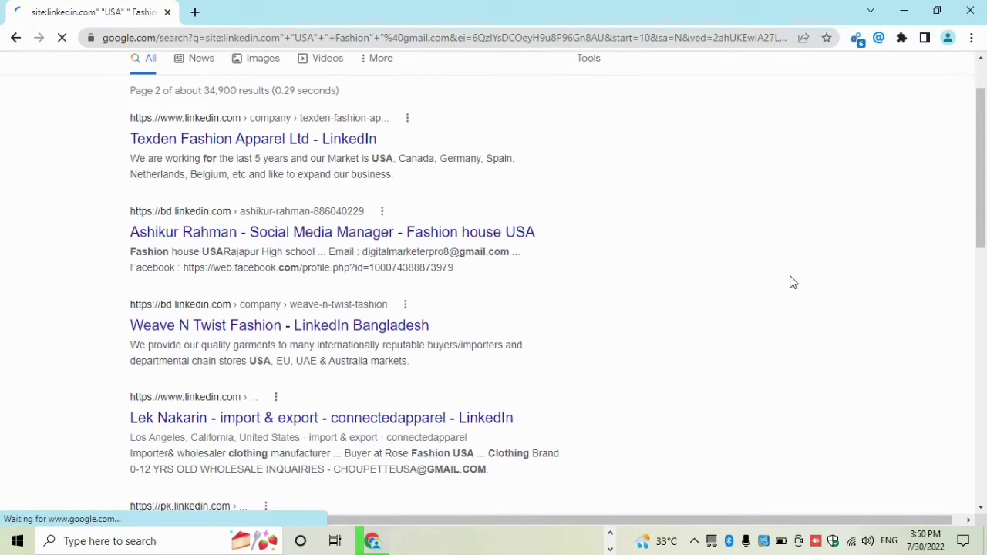
click(839, 88)
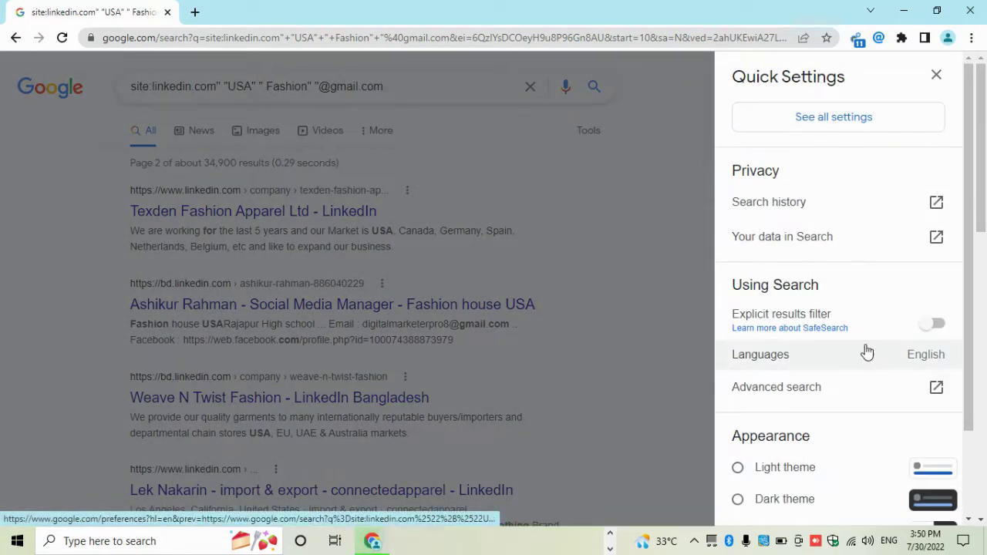
click(858, 129)
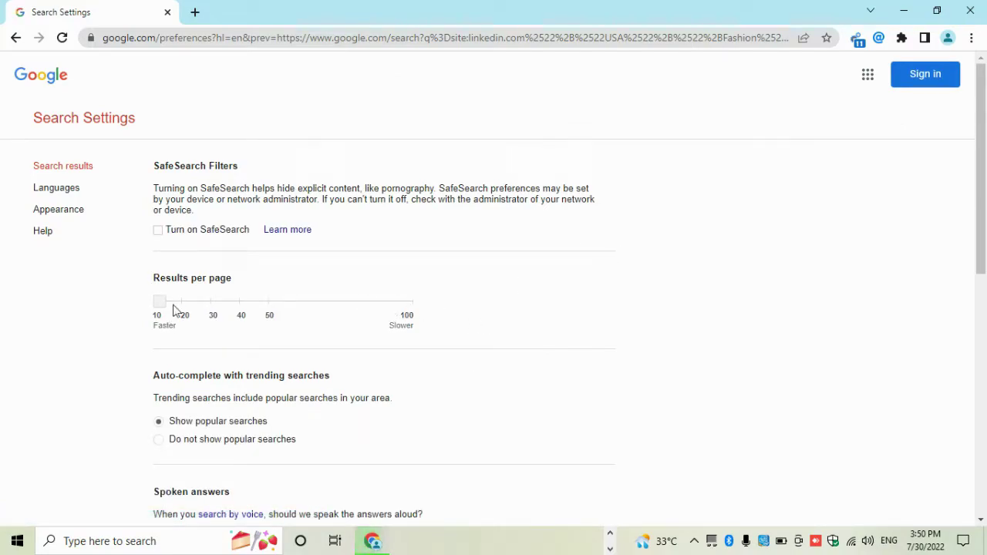
Step: Set Google results per page to 100 and save the settings, dismissing the confirmation
drag(163, 311, 430, 313)
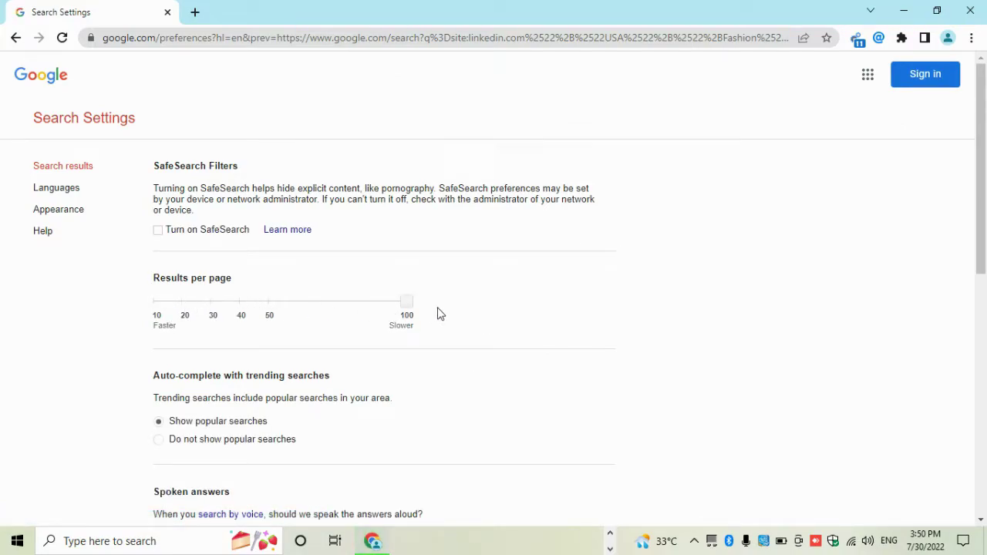
scroll(696, 359, down, 7)
scroll(456, 269, up, 5)
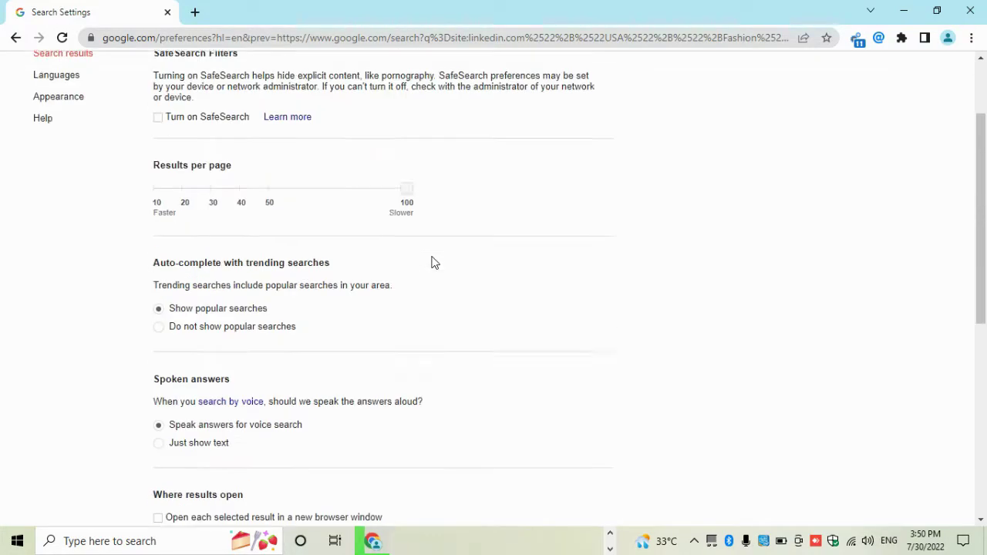
scroll(431, 263, up, 2)
scroll(698, 398, down, 10)
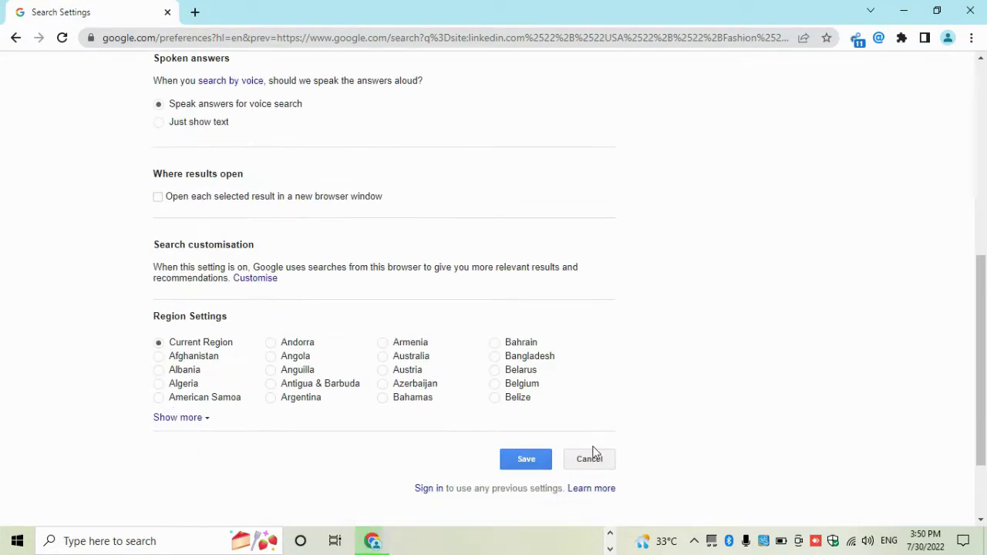
click(534, 463)
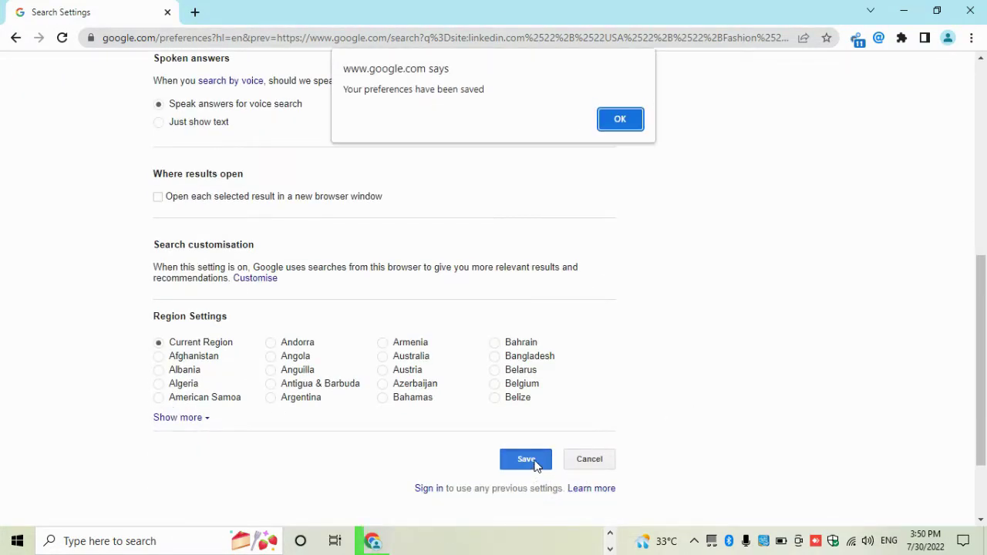
click(626, 128)
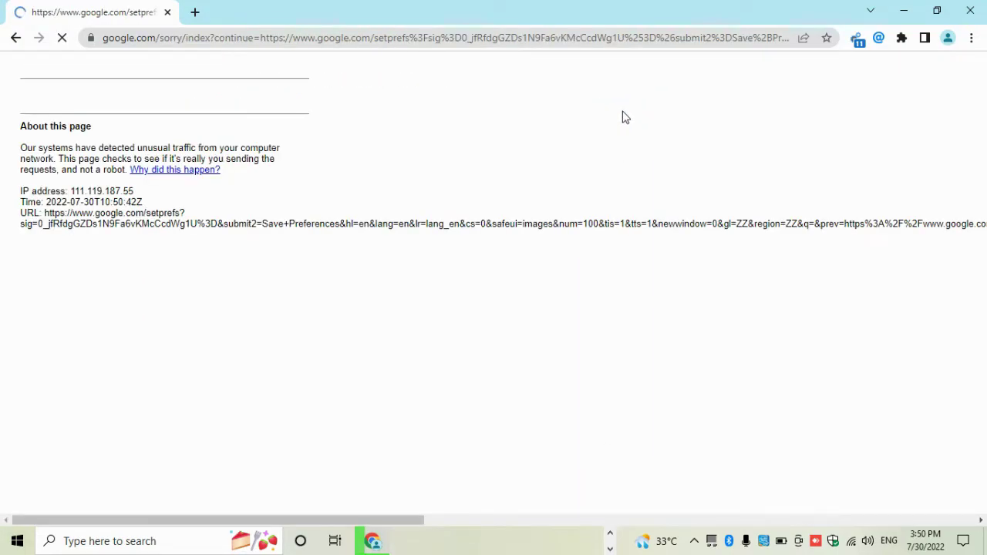
Step: Start the not-a-robot check and solve the first crosswalk image challenge
click(40, 128)
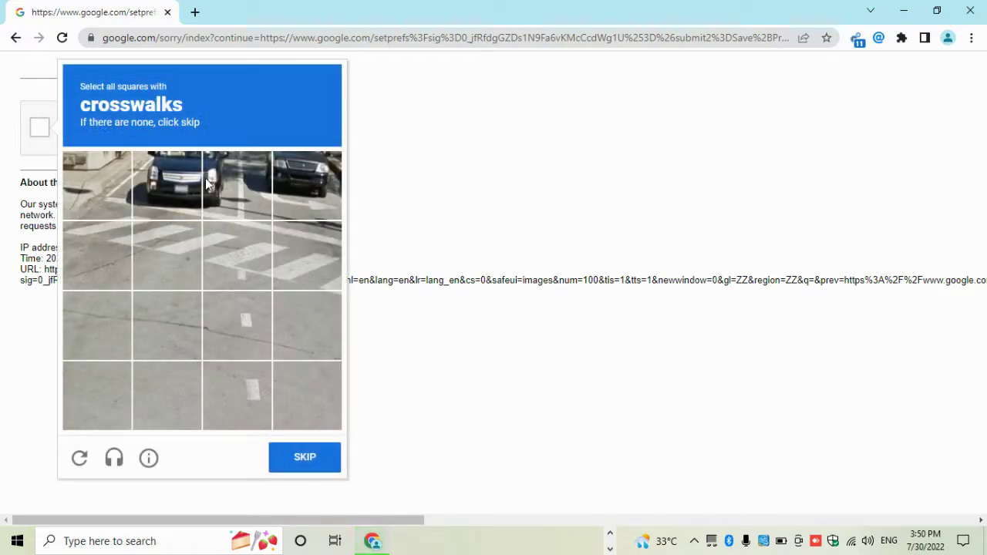
click(331, 239)
click(259, 259)
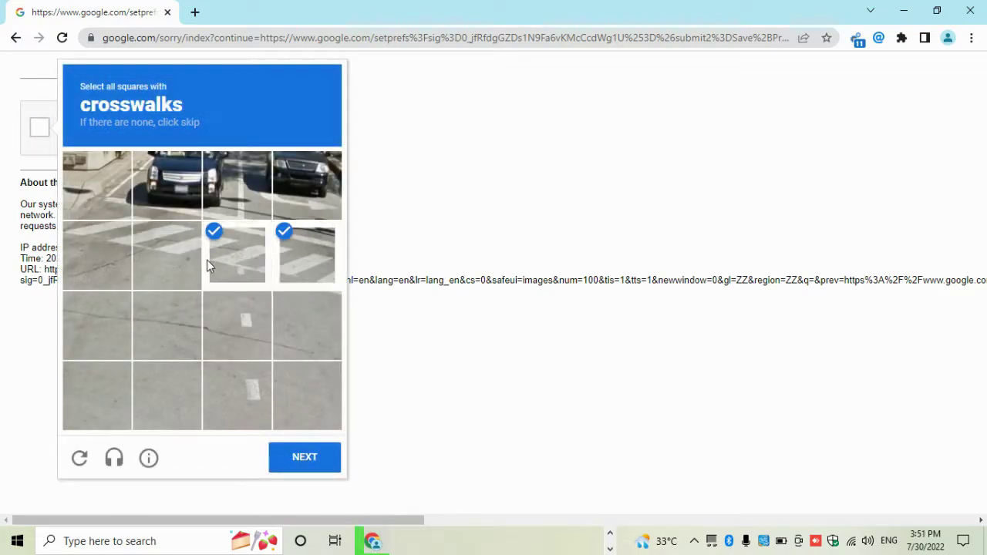
click(171, 253)
click(119, 241)
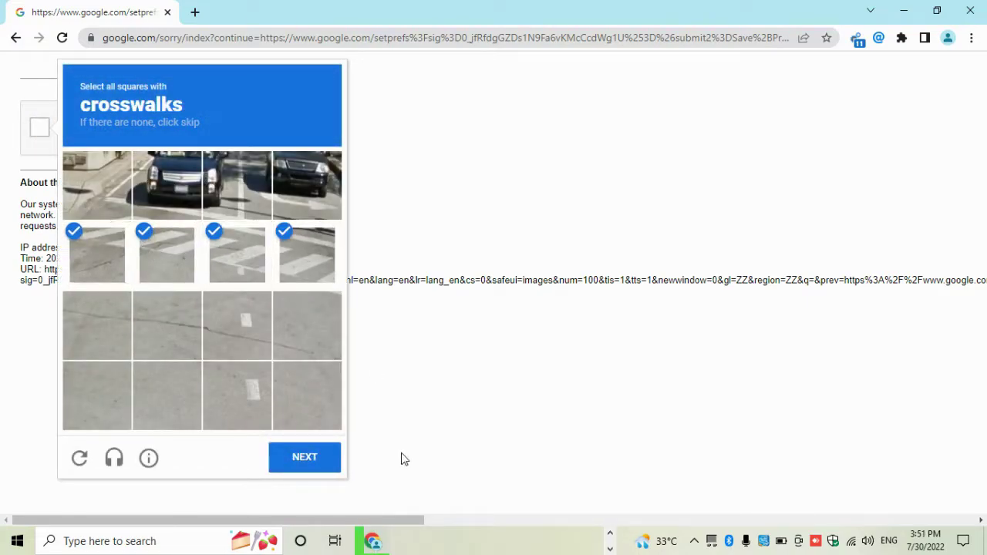
click(329, 463)
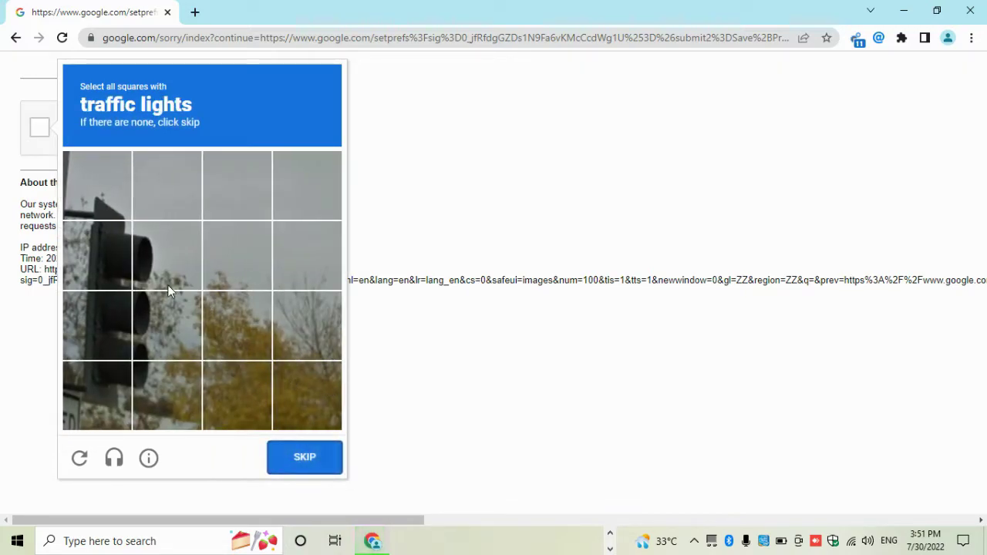
Step: Select all the traffic light squares in the second challenge and submit
click(115, 250)
click(165, 254)
click(108, 304)
click(127, 320)
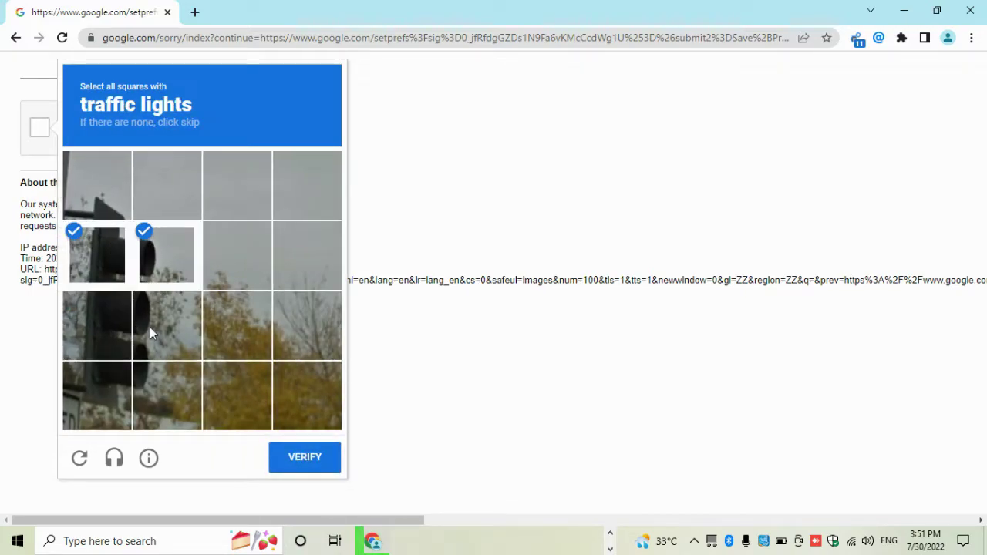
click(150, 327)
click(100, 324)
click(115, 367)
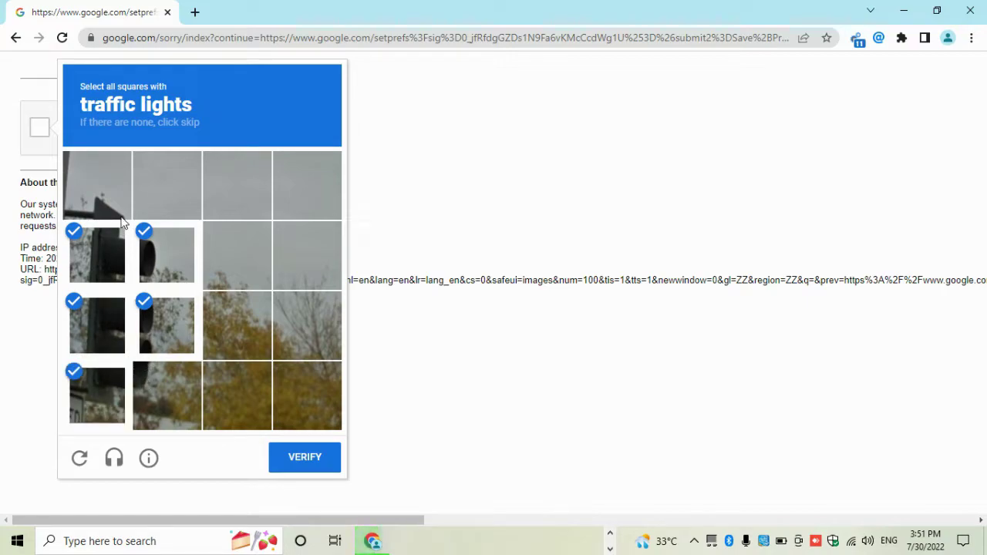
click(310, 461)
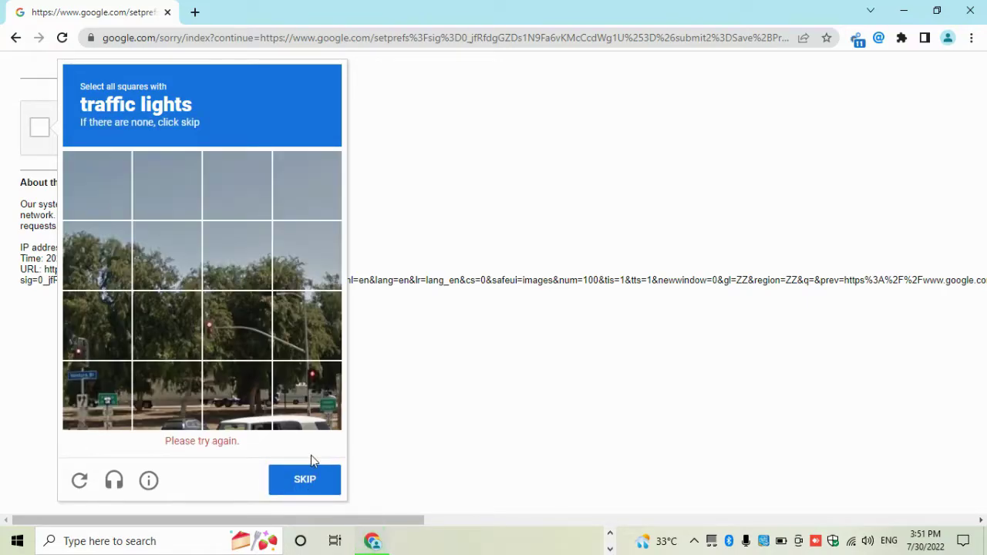
Step: Mark the traffic light squares in the third challenge and continue
click(225, 324)
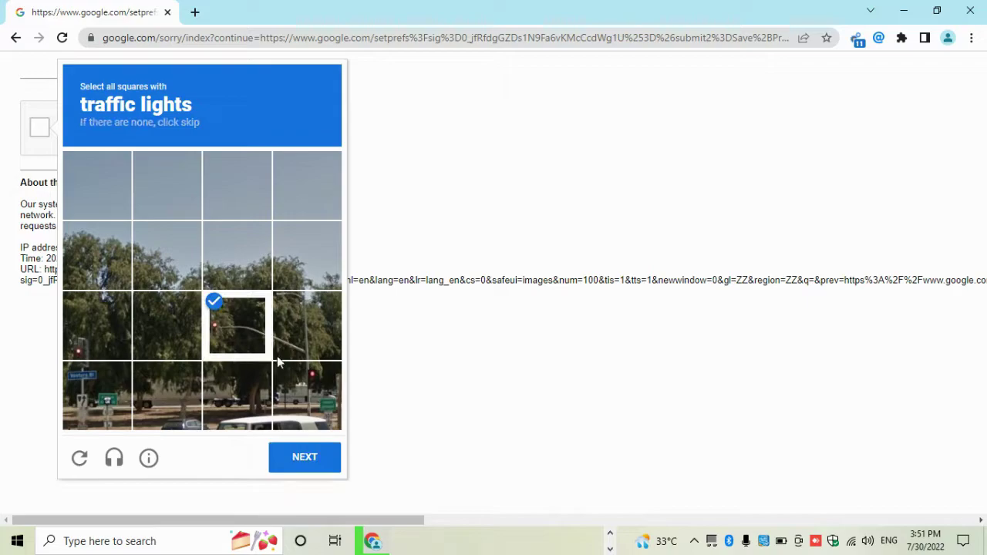
click(304, 385)
click(96, 328)
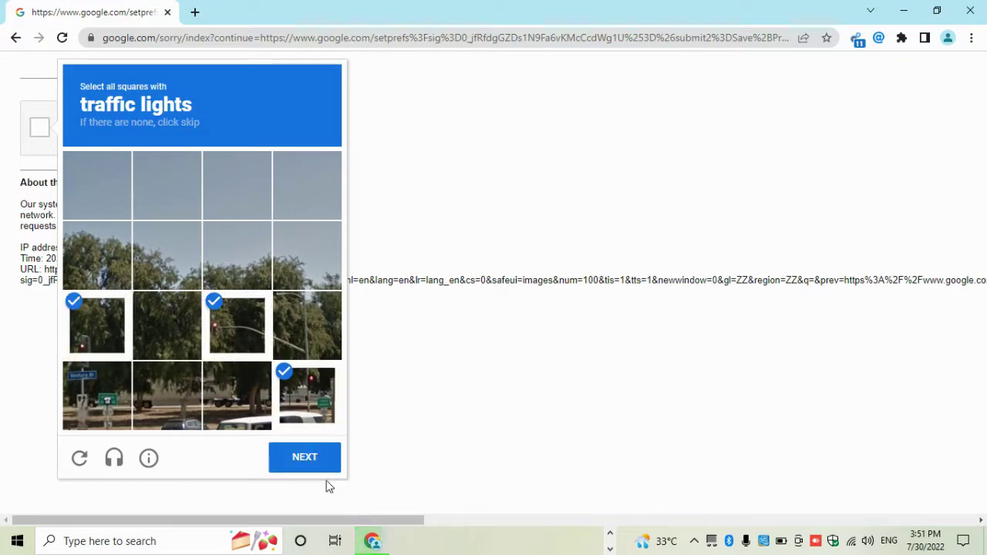
click(308, 466)
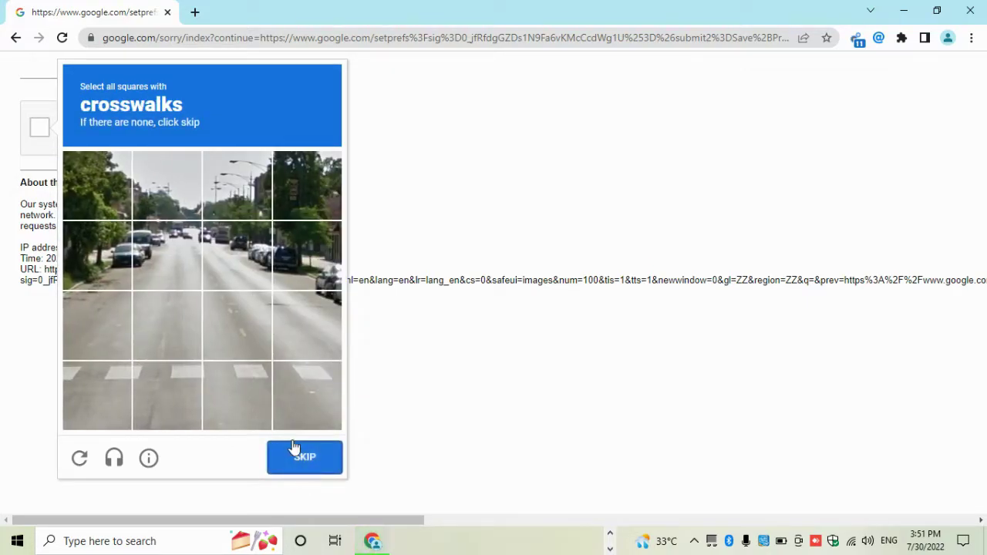
Step: Select the four bottom-row crosswalk squares and verify the final challenge
click(314, 378)
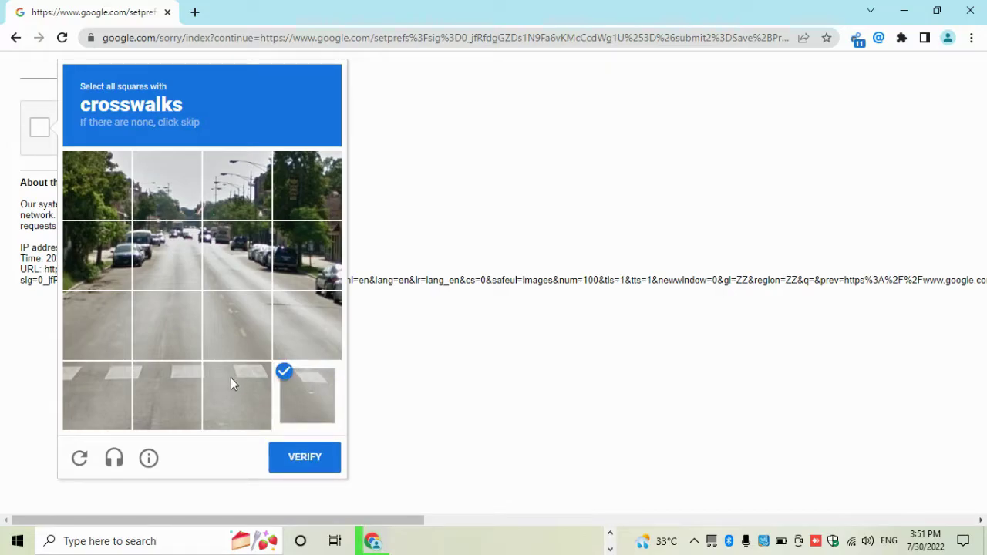
click(234, 379)
click(166, 378)
click(107, 375)
click(305, 461)
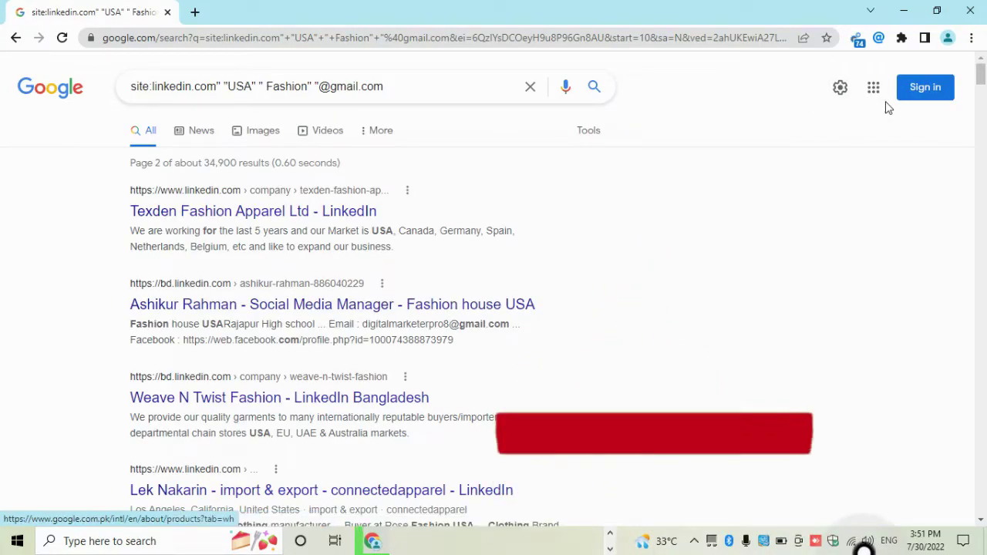
Step: Page through results to page 4 and show the 3 emails Email Hunter found there
scroll(671, 308, down, 15)
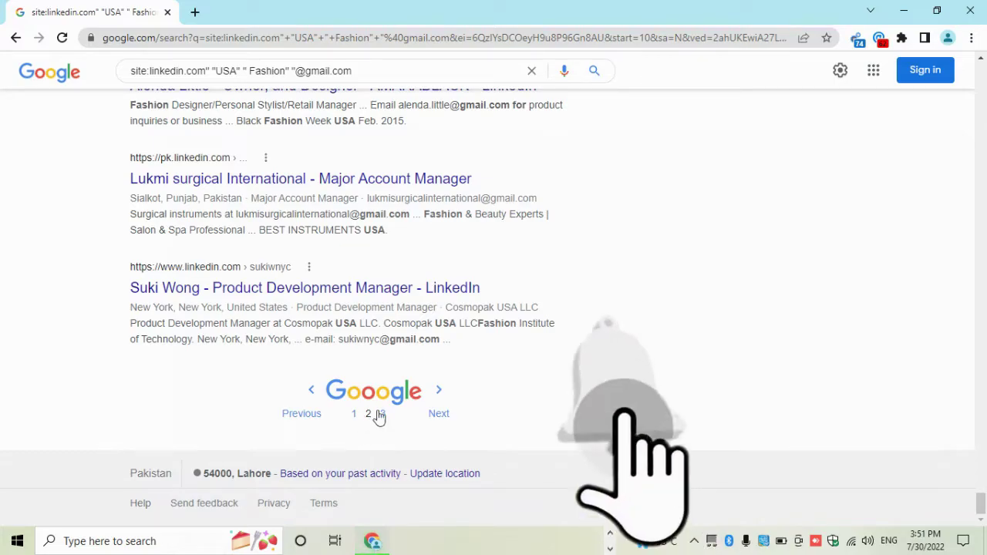
click(302, 414)
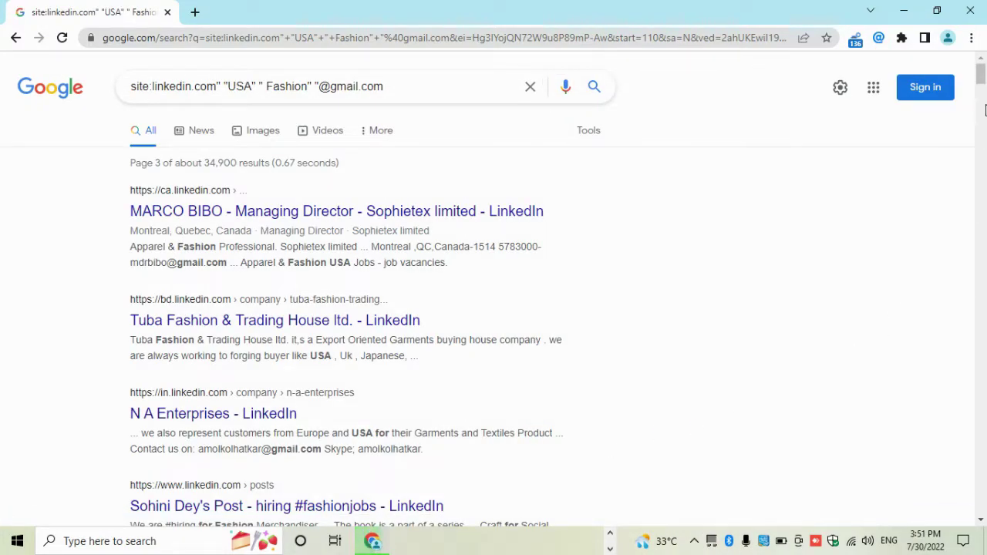
drag(982, 79, 981, 515)
click(439, 412)
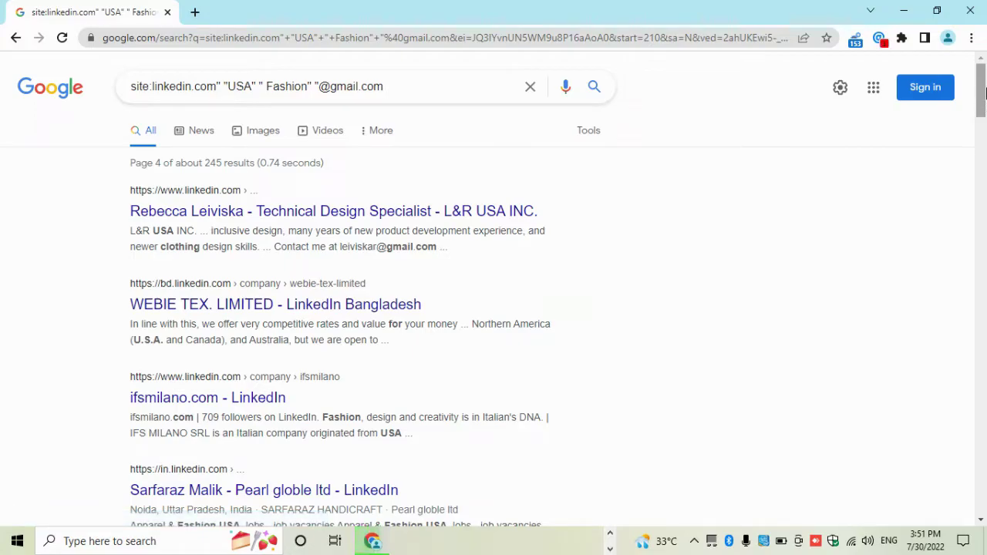
drag(981, 91, 981, 520)
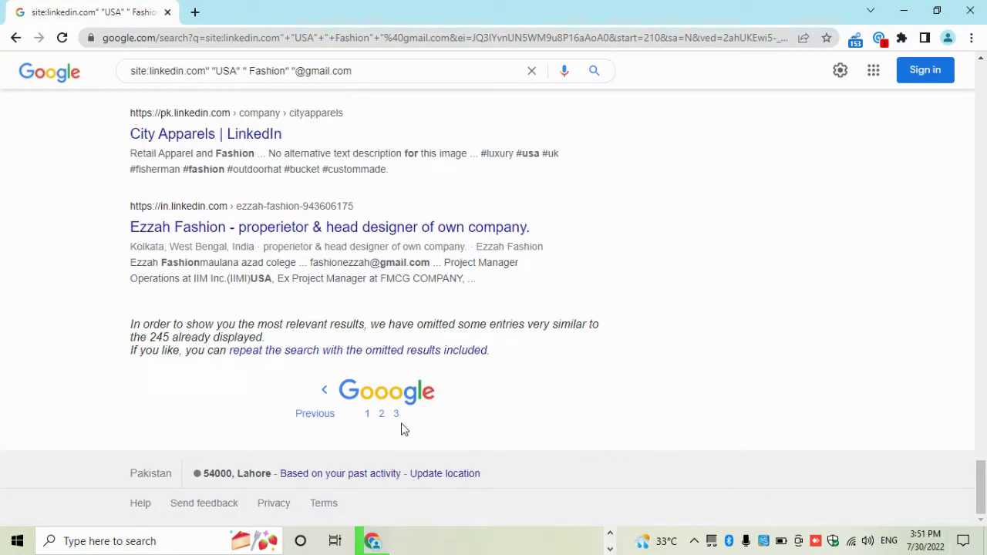
click(879, 38)
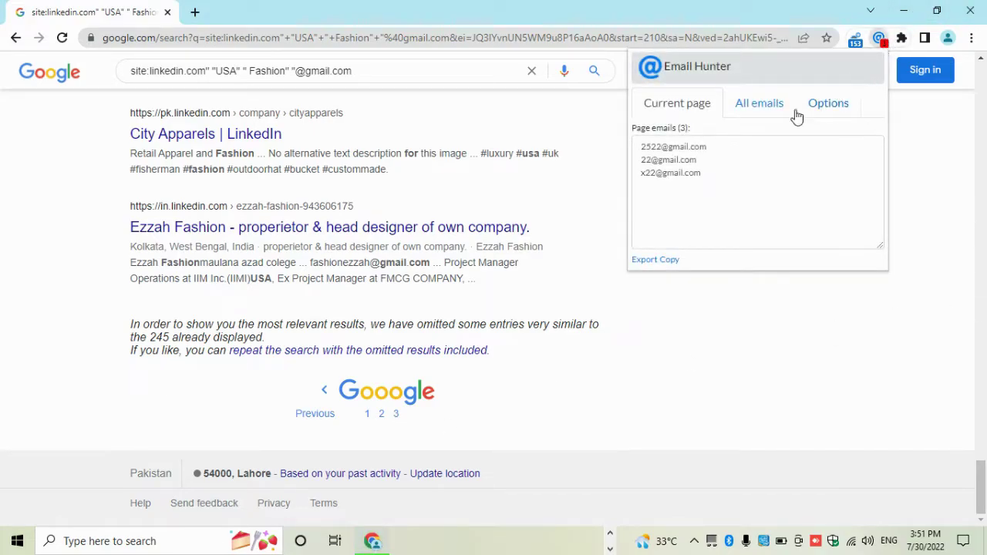
Step: Copy all 69 emails from Email Hunter's All emails list
click(759, 108)
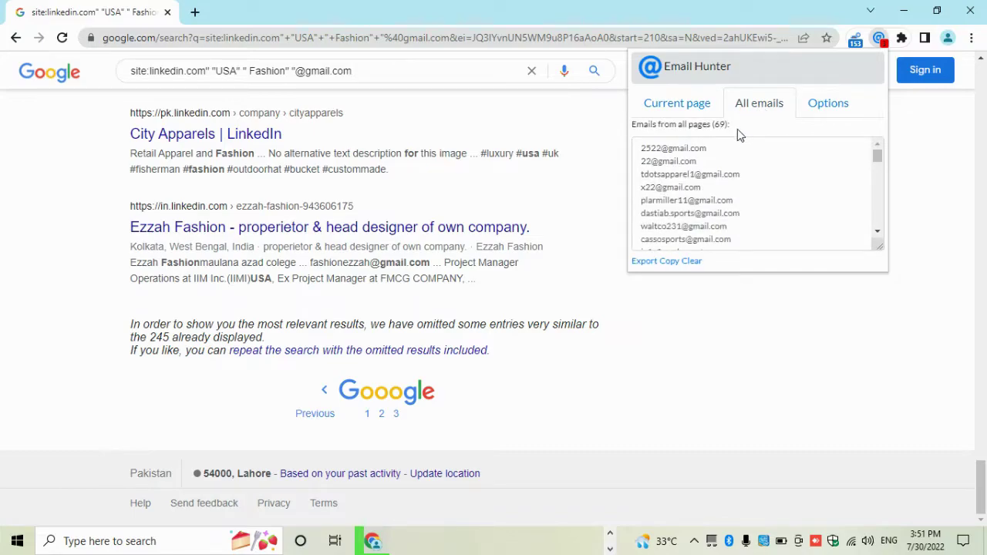
click(668, 263)
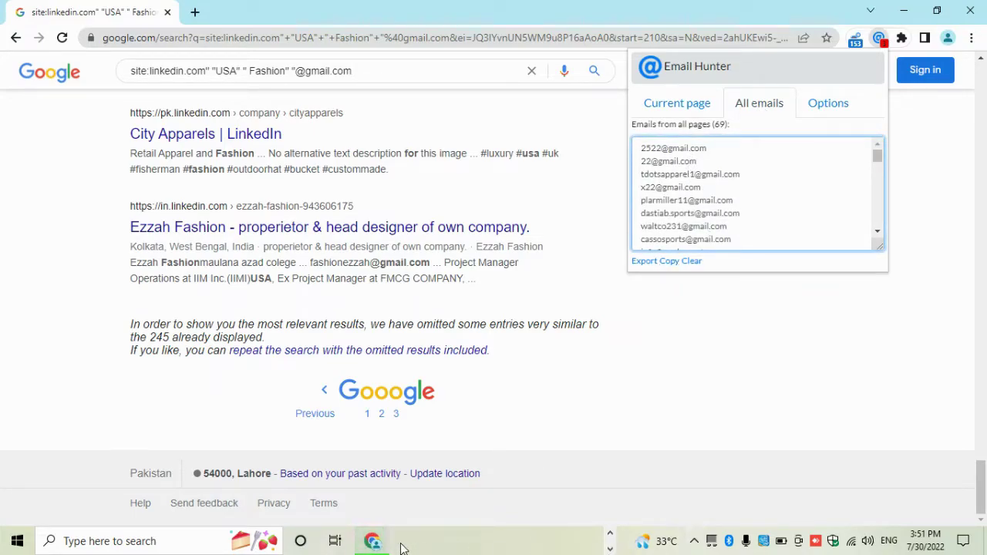
click(609, 534)
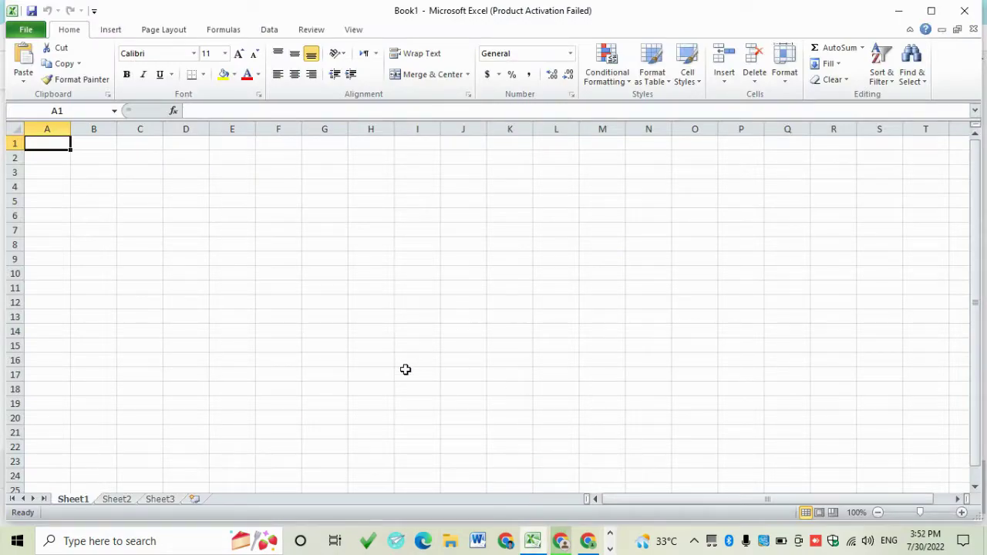
Step: Paste the 69 emails into A1 of Book1 and widen column A to show full addresses
key(ctrl+v)
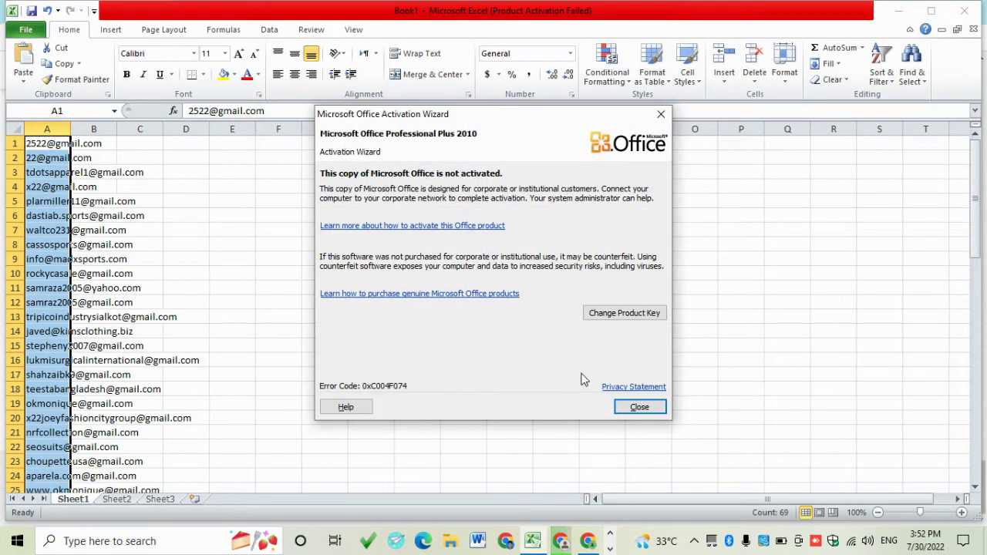
click(637, 407)
drag(69, 127, 208, 150)
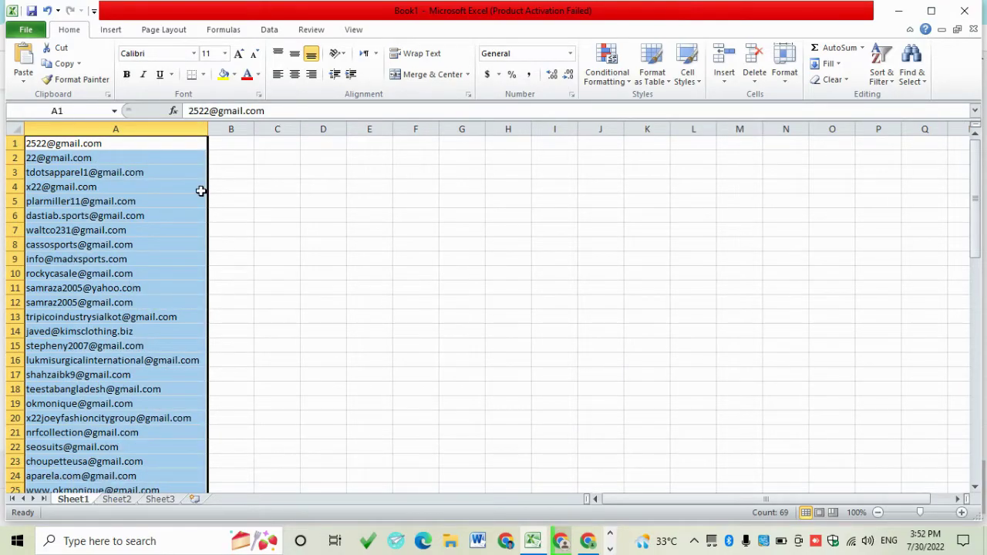
scroll(176, 238, down, 20)
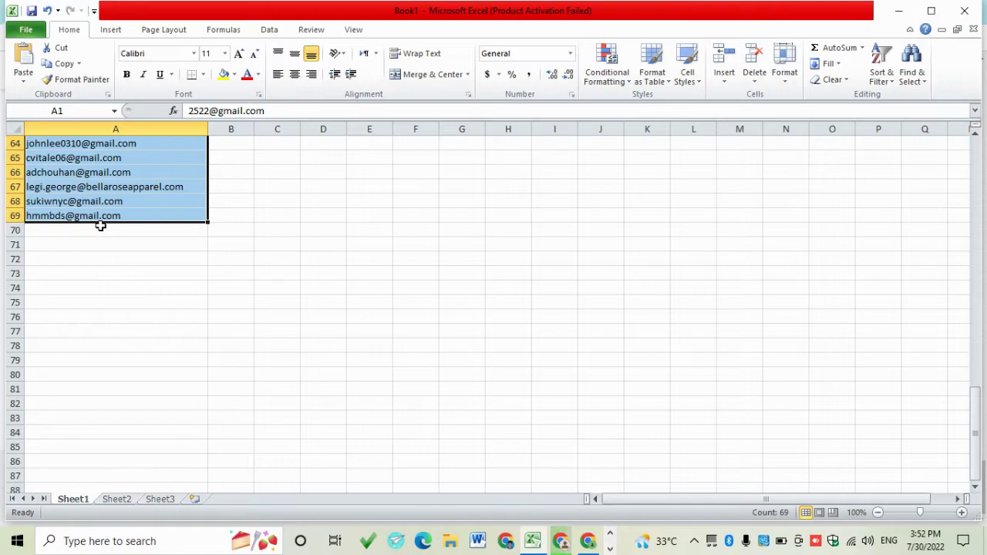
click(100, 226)
click(588, 542)
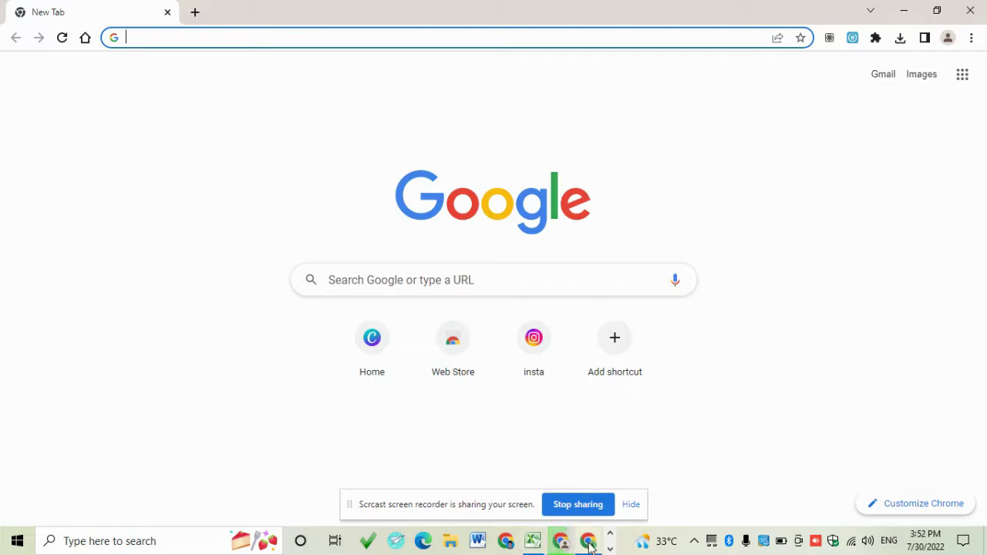
Step: Dismiss the screen-sharing notice and switch Chrome windows toward the USA Fashion search results
click(571, 511)
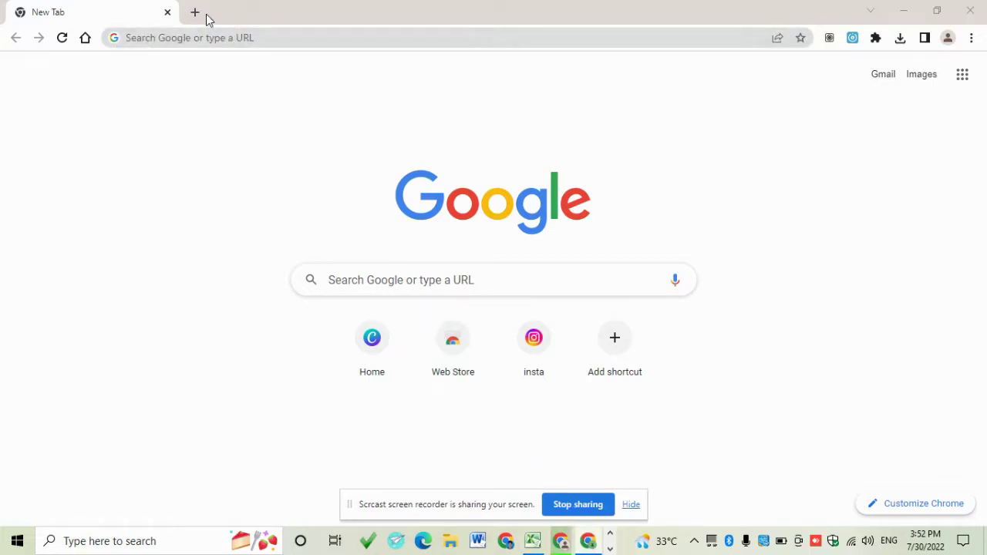
click(565, 544)
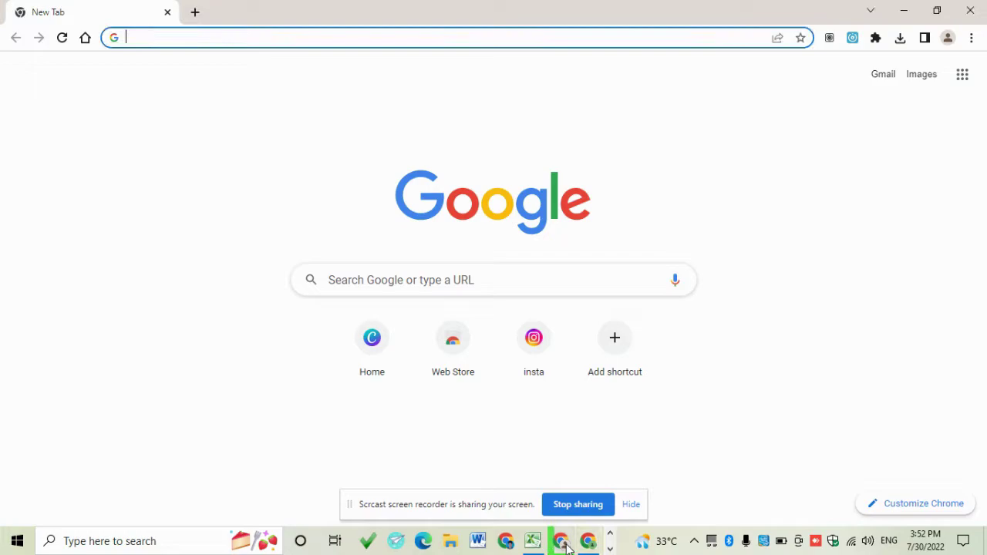
click(586, 544)
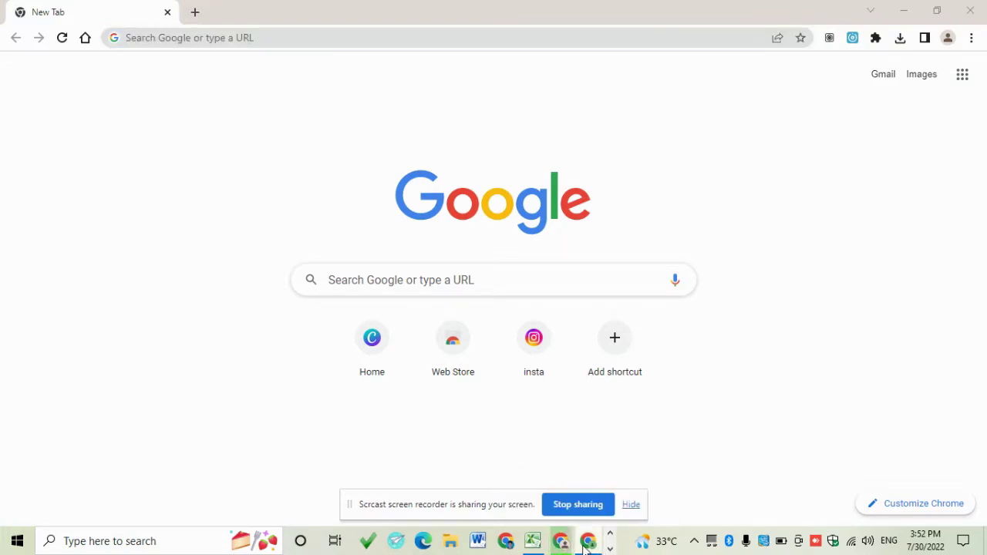
click(632, 504)
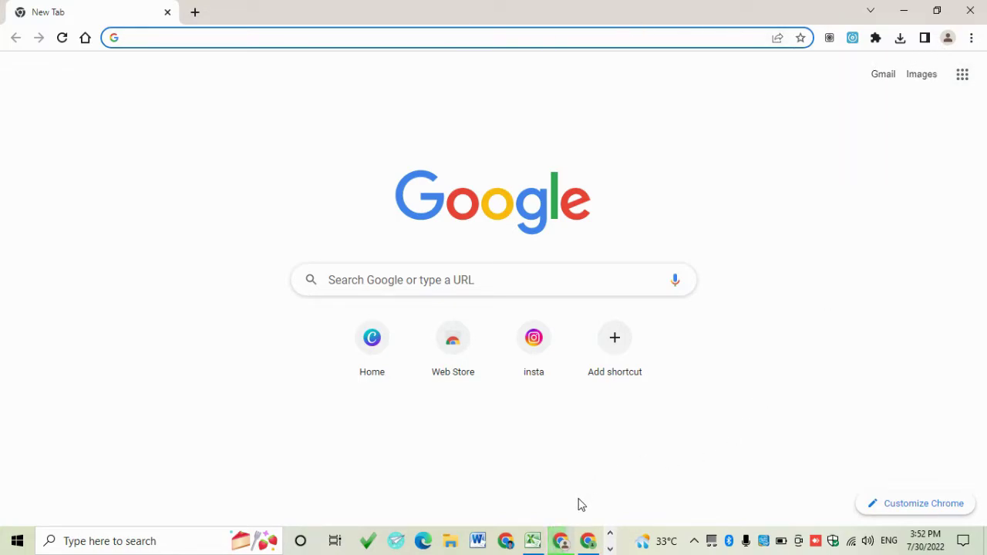
click(562, 544)
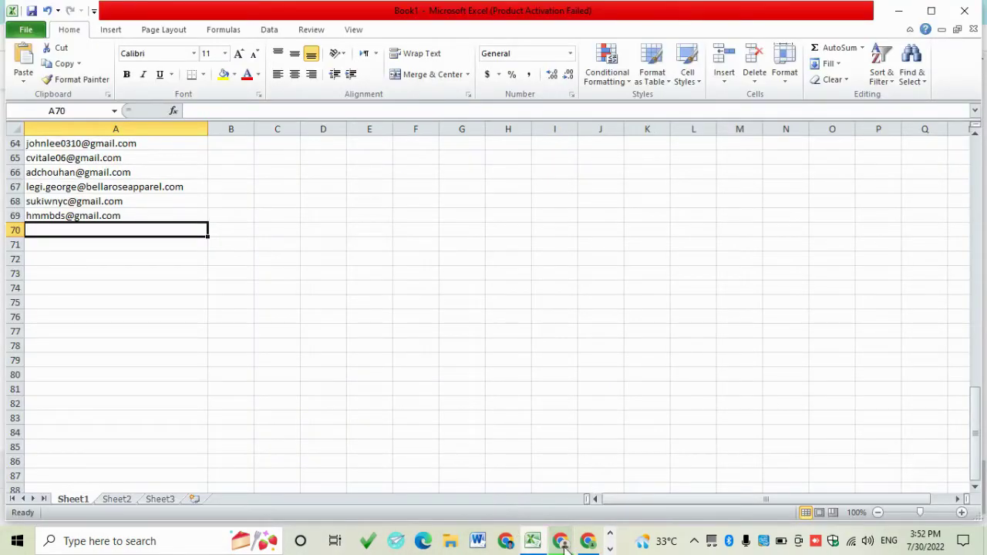
click(560, 542)
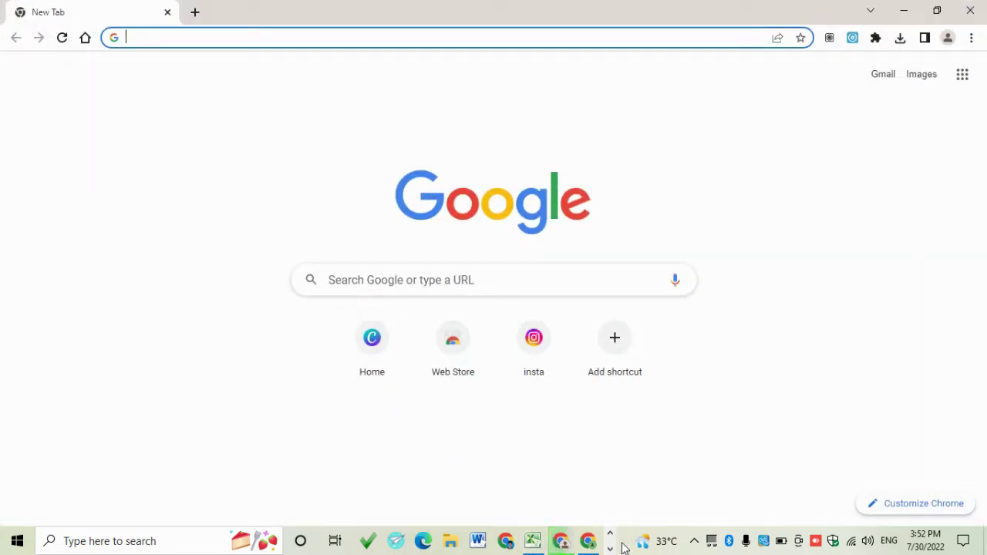
Step: Clear the 69 USA emails from Email Hunter's all-pages list and select 'USA' in the query
click(374, 543)
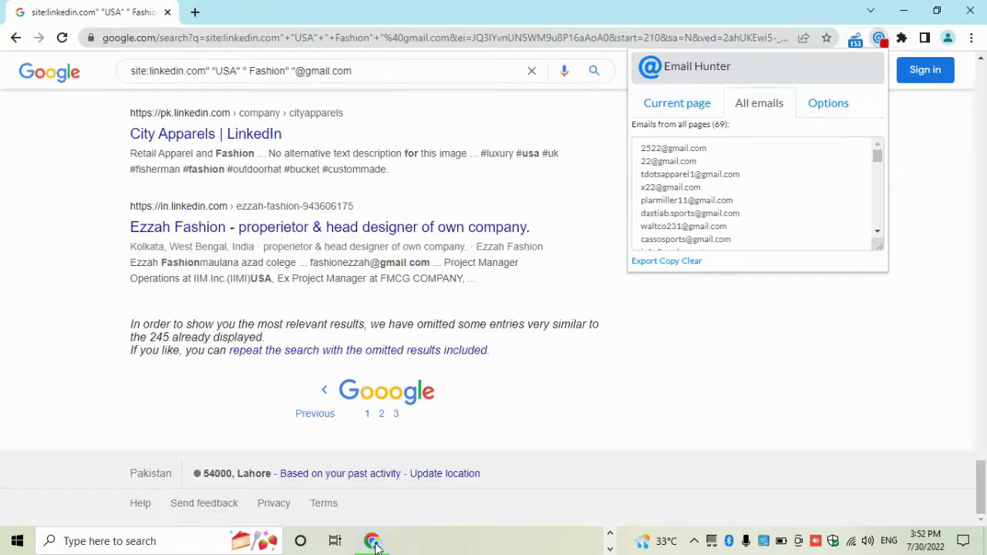
click(848, 306)
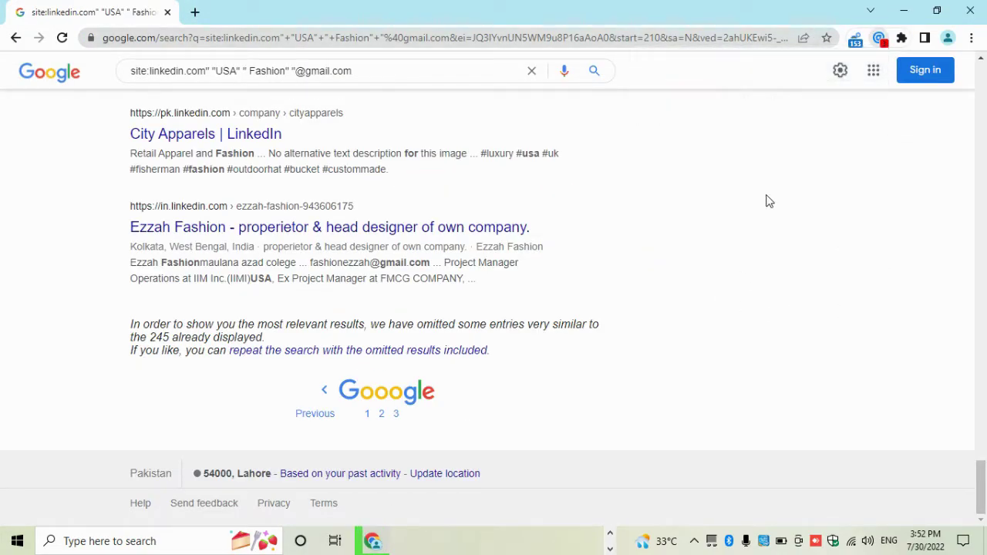
click(877, 42)
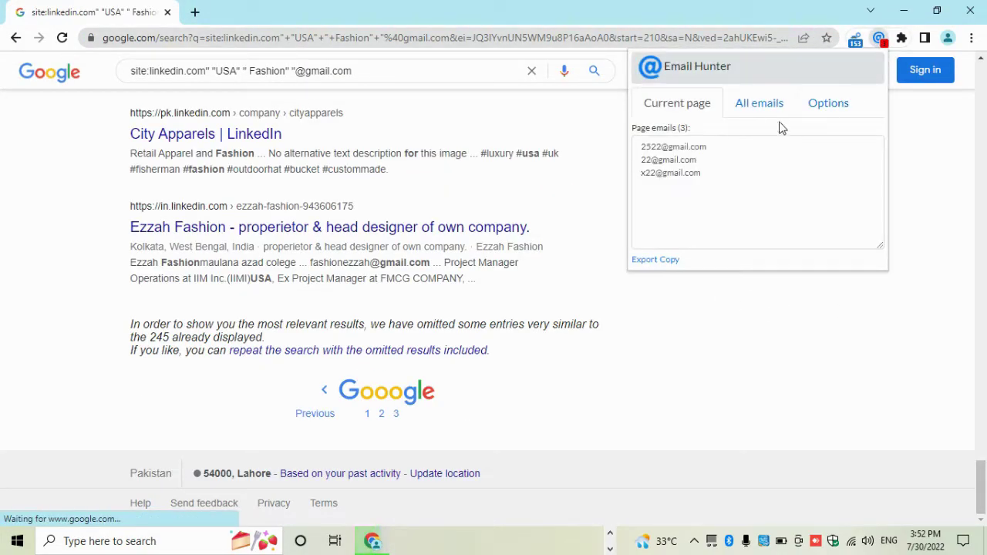
click(771, 116)
click(691, 261)
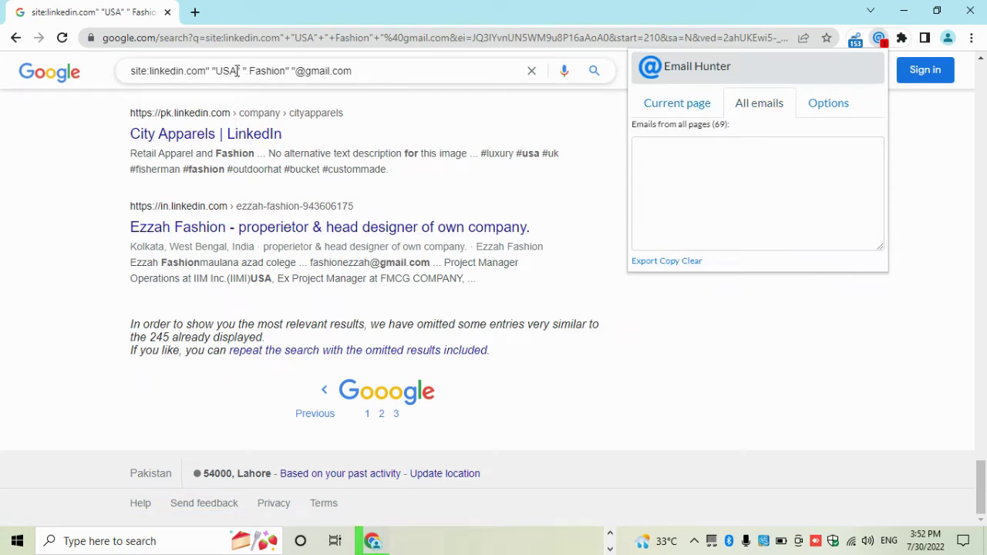
drag(237, 70, 225, 71)
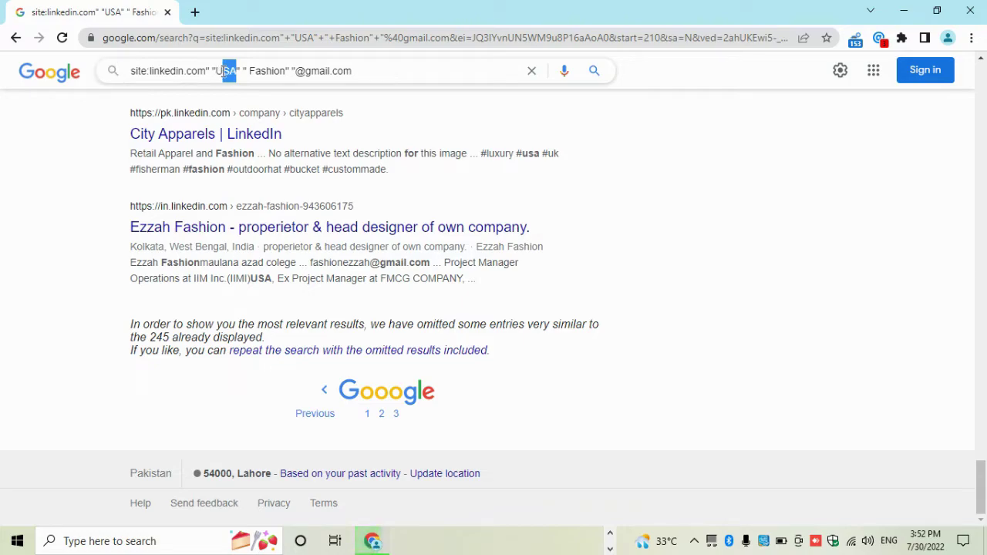
Step: Replace USA with Australia in the query, fix the stray letter, and rerun the search
text(Austri)
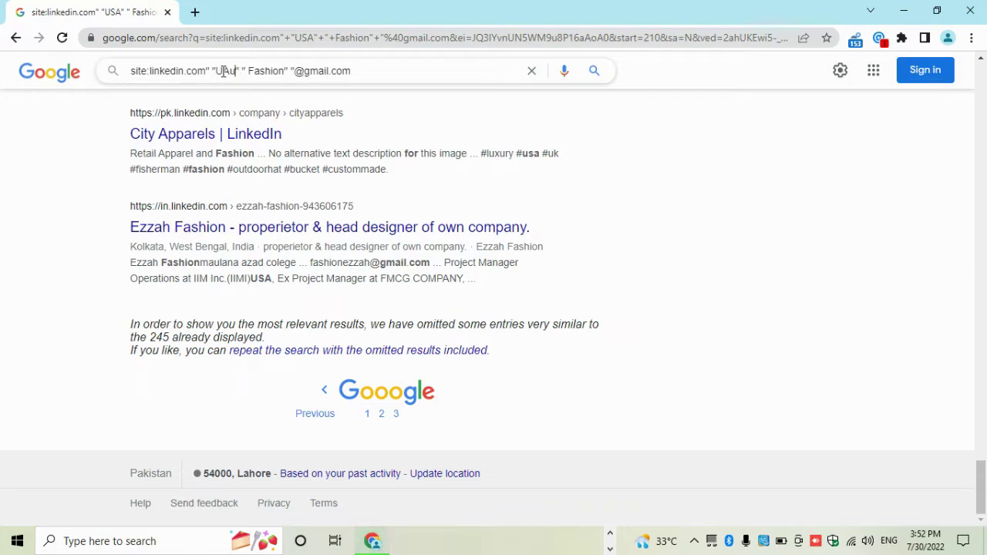
text(alia)
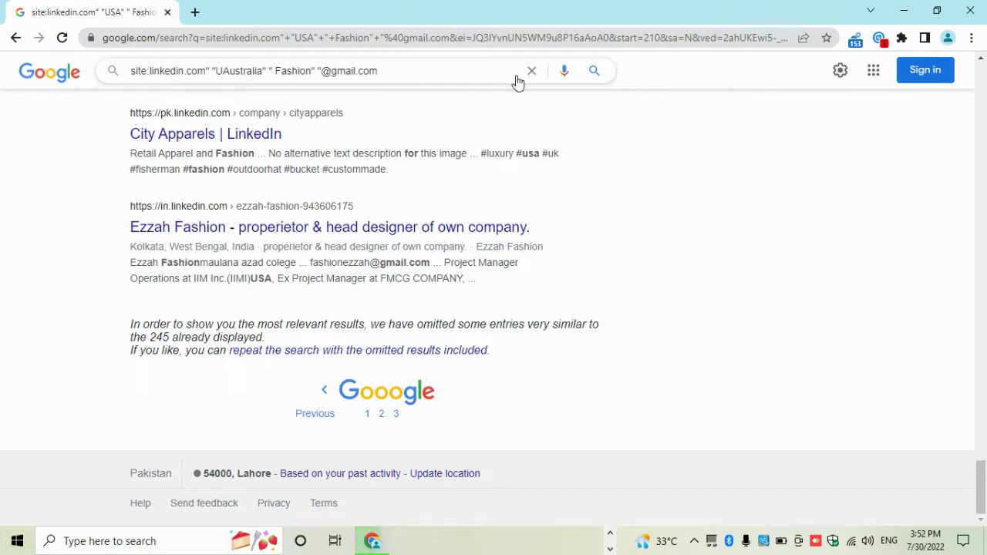
click(593, 71)
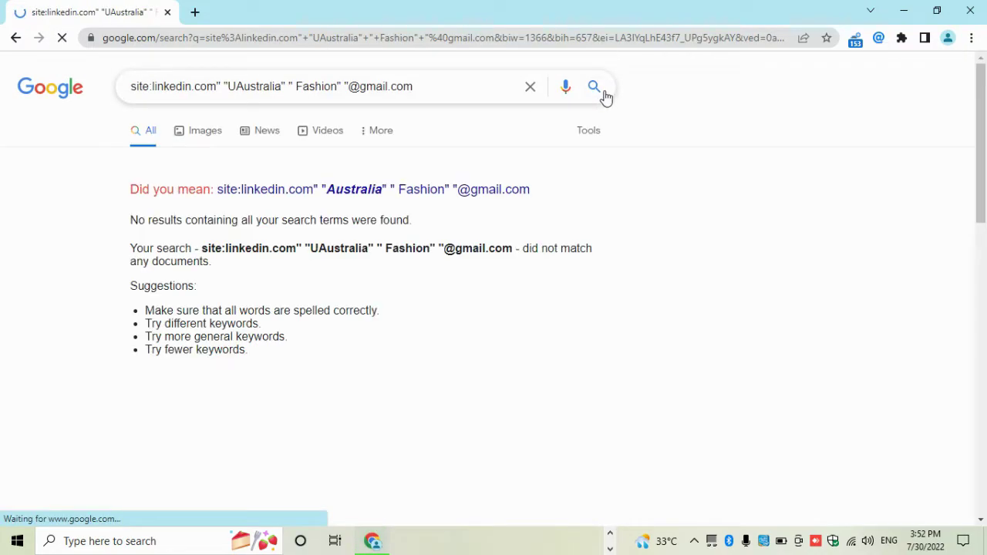
click(237, 87)
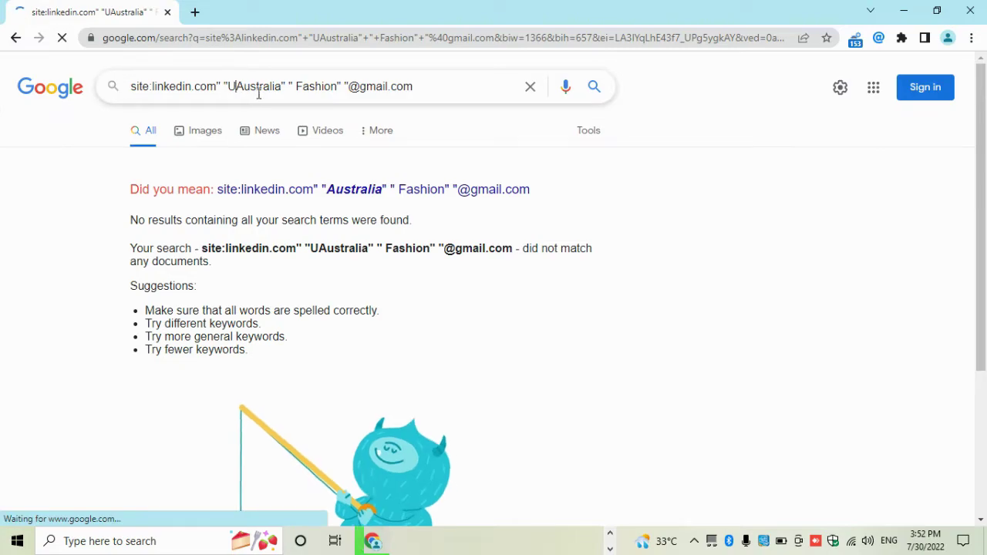
key(BackSpace)
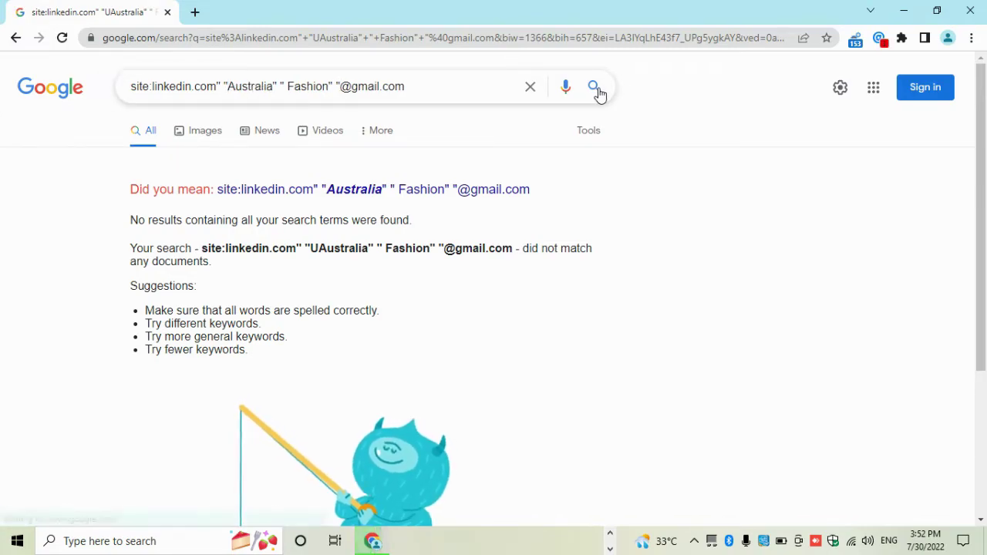
click(594, 87)
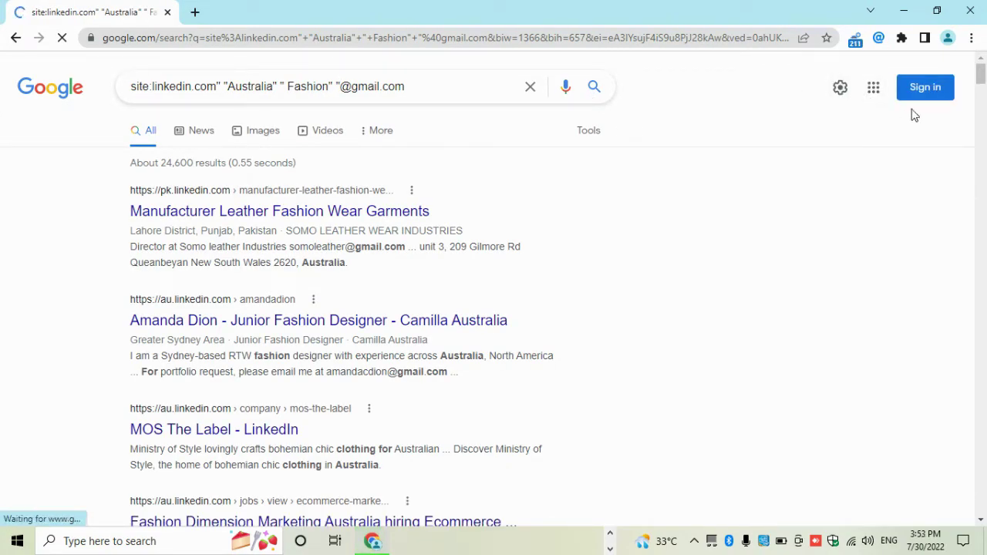
drag(980, 73, 980, 503)
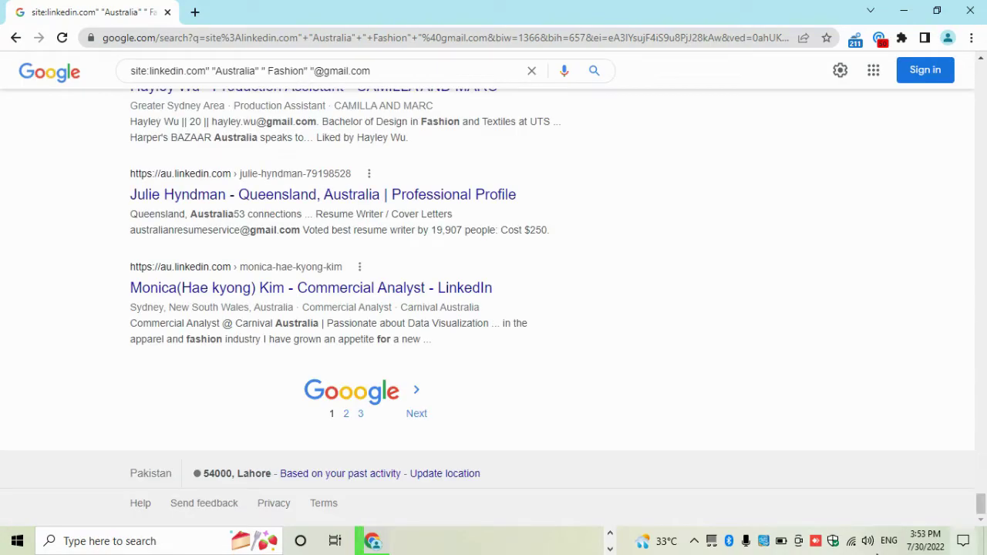
Step: Visit Australia results pages 2 and 3 so Email Hunter gathers their emails
click(348, 421)
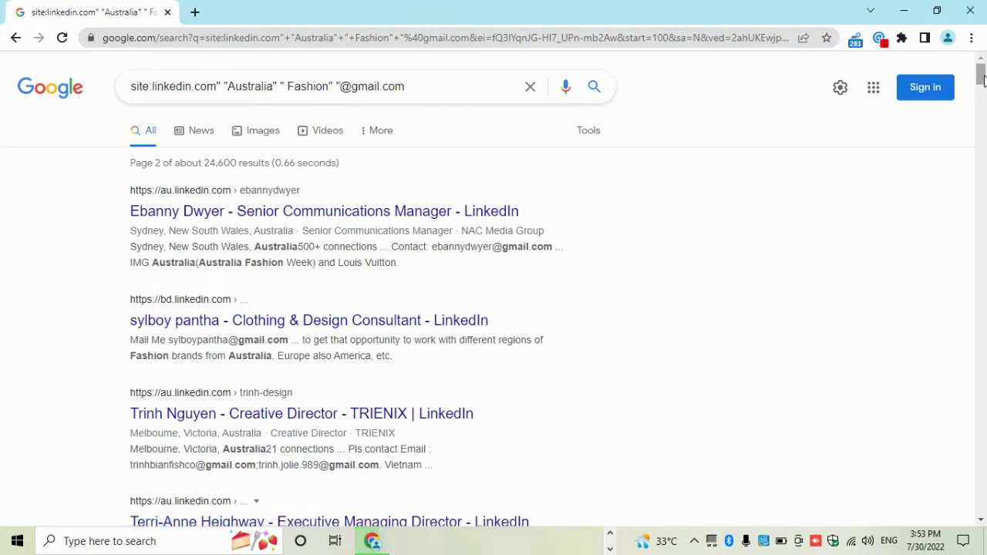
drag(981, 81, 980, 493)
click(383, 411)
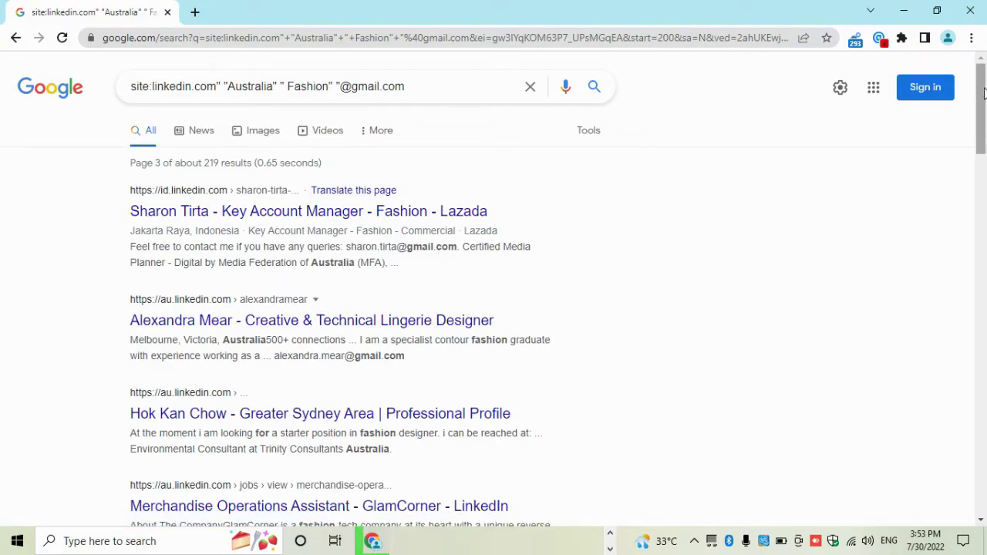
drag(982, 83, 981, 443)
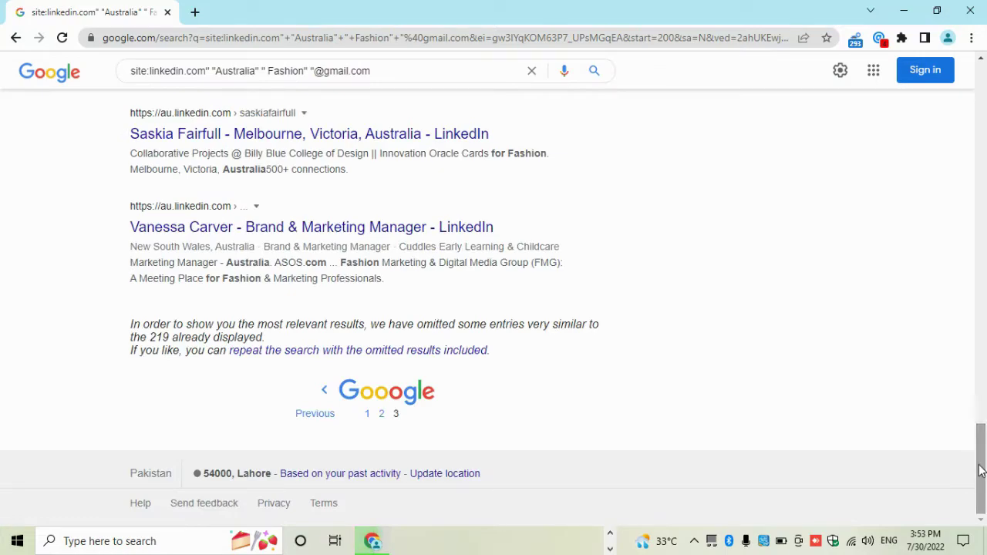
Step: Copy the 53 emails from Email Hunter's All emails list and return to Excel
click(879, 38)
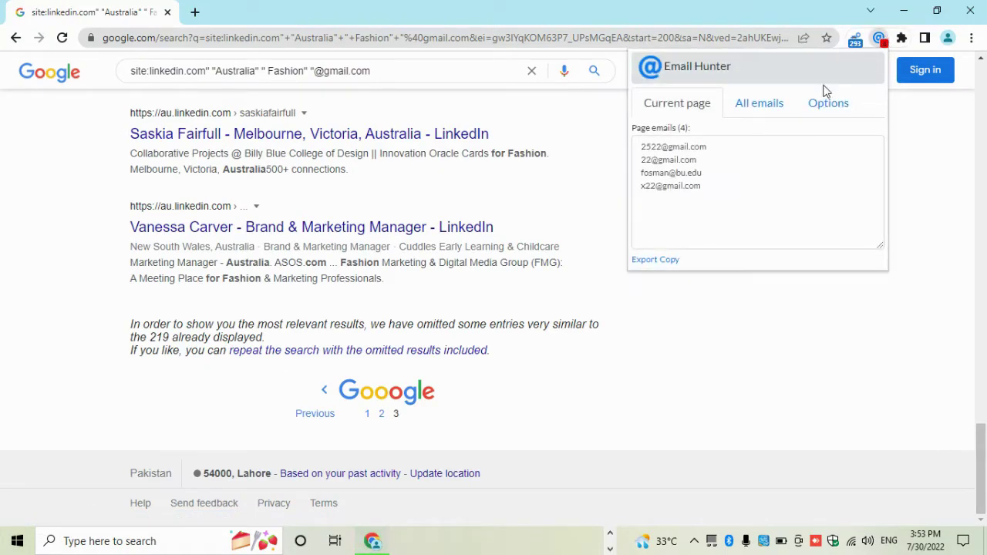
click(771, 112)
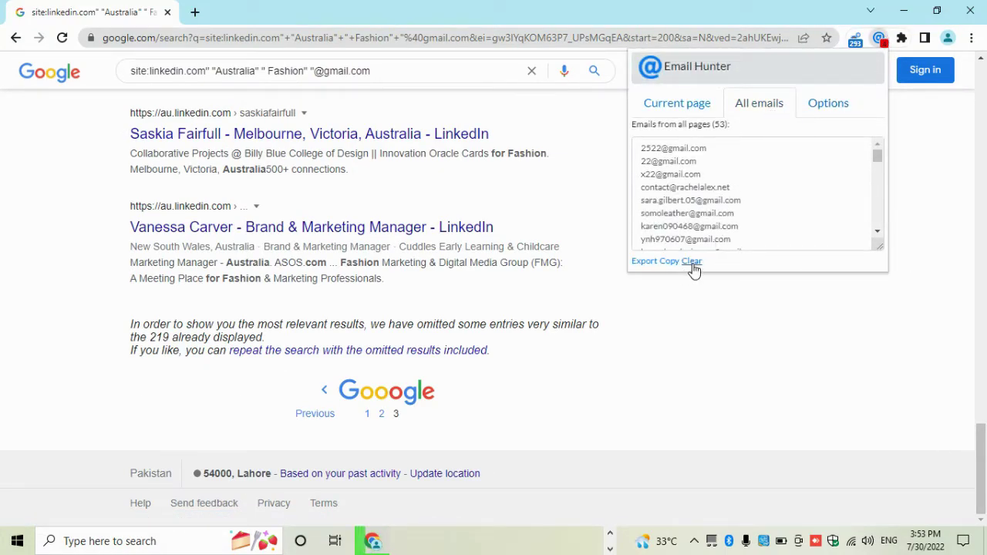
click(667, 262)
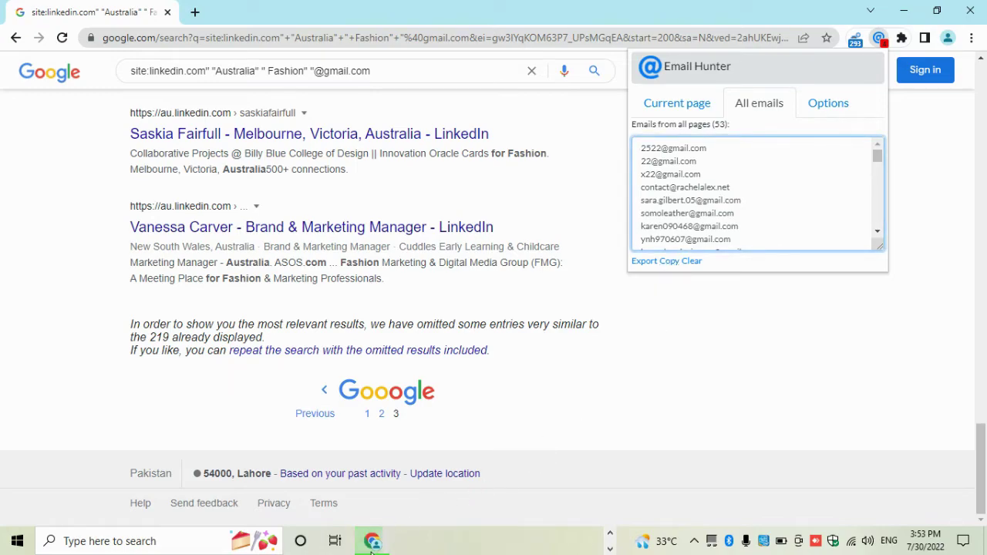
click(532, 541)
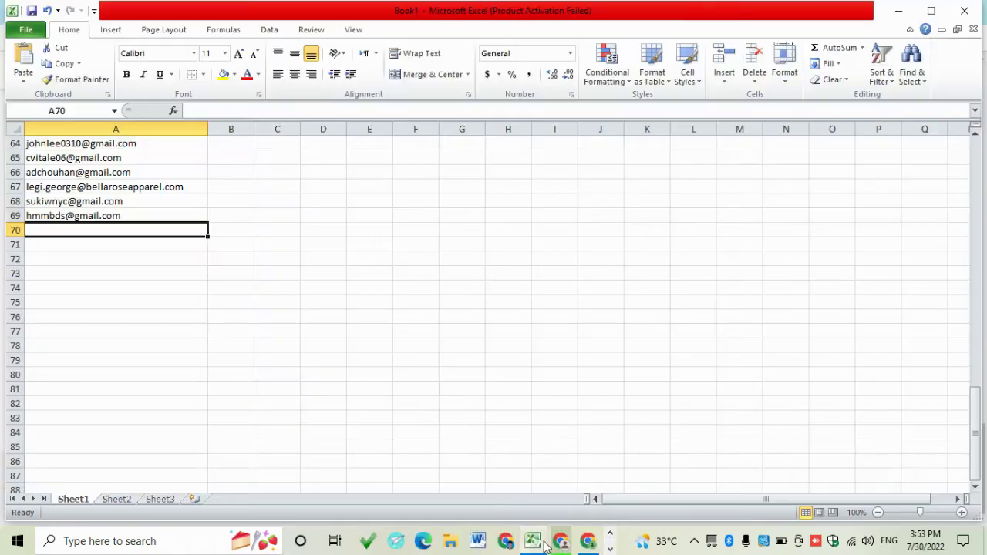